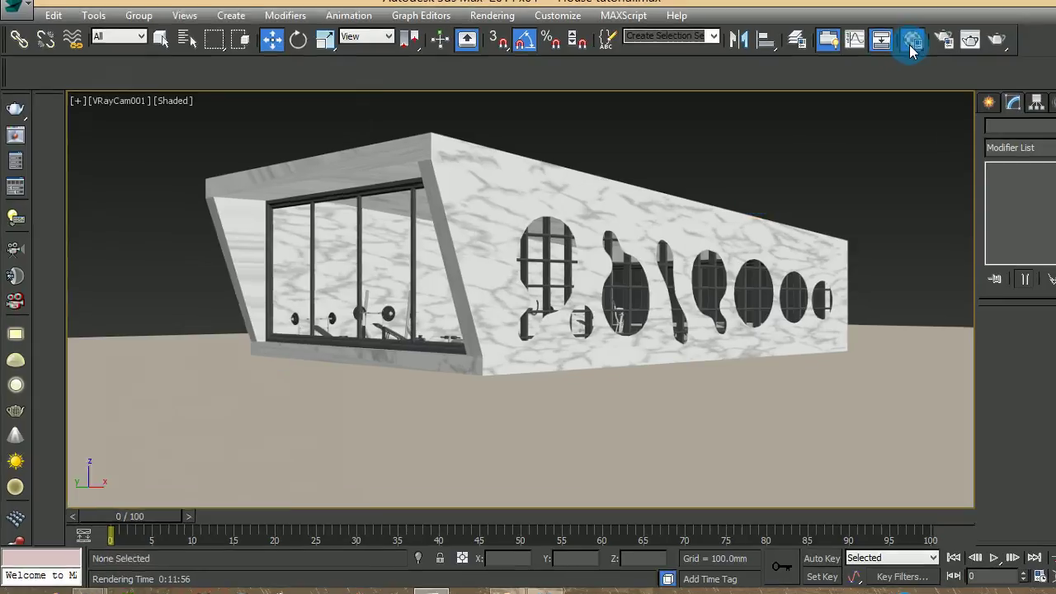
Set the VRayHDRI environment map's overall multiplier to 1.5 and its render multiplier to 7.0
left_click(912, 43)
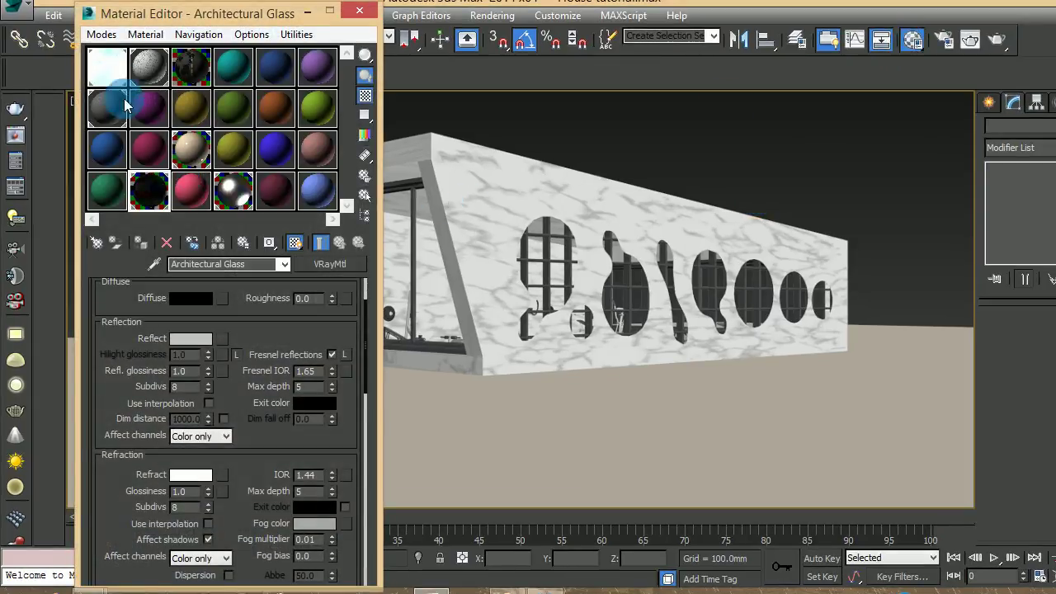
left_click(118, 73)
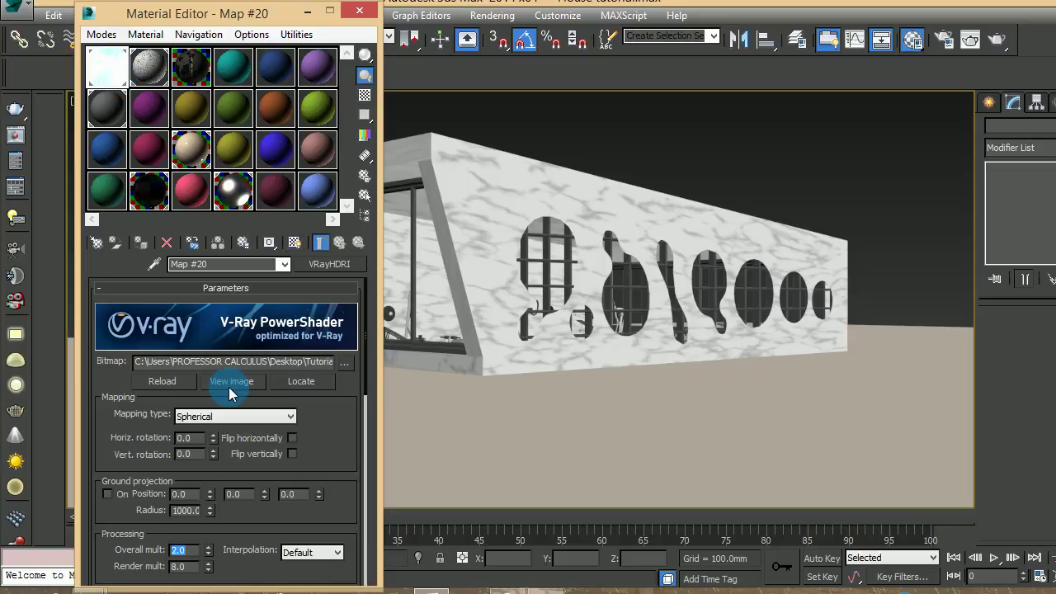
left_click_drag(322, 404, 346, 292)
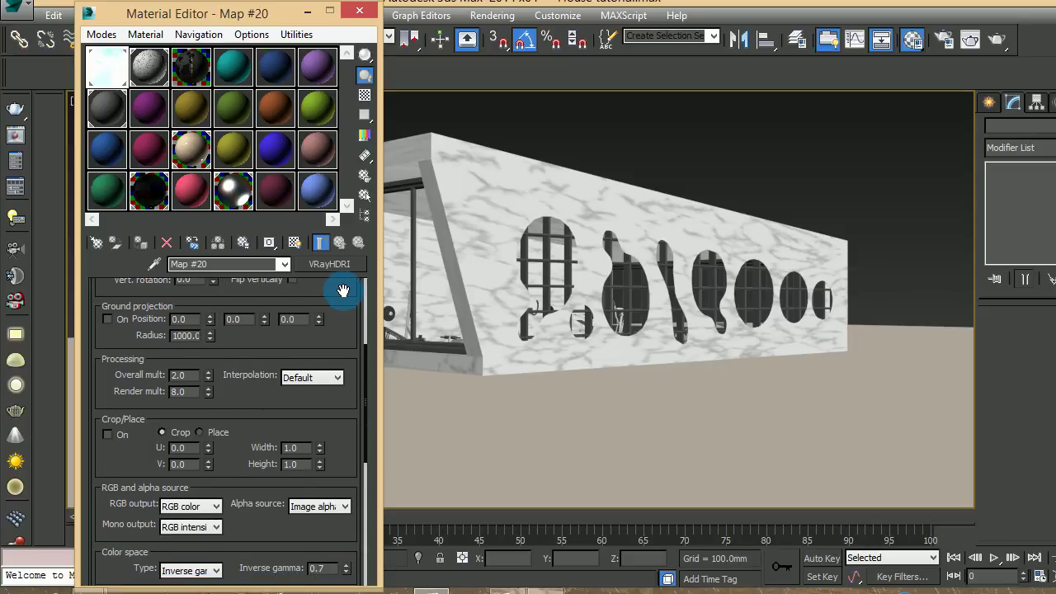
mouse_move(347, 338)
left_mouse_down()
mouse_move(349, 302)
mouse_move(349, 330)
left_mouse_up()
double_click(177, 383)
double_click(185, 367)
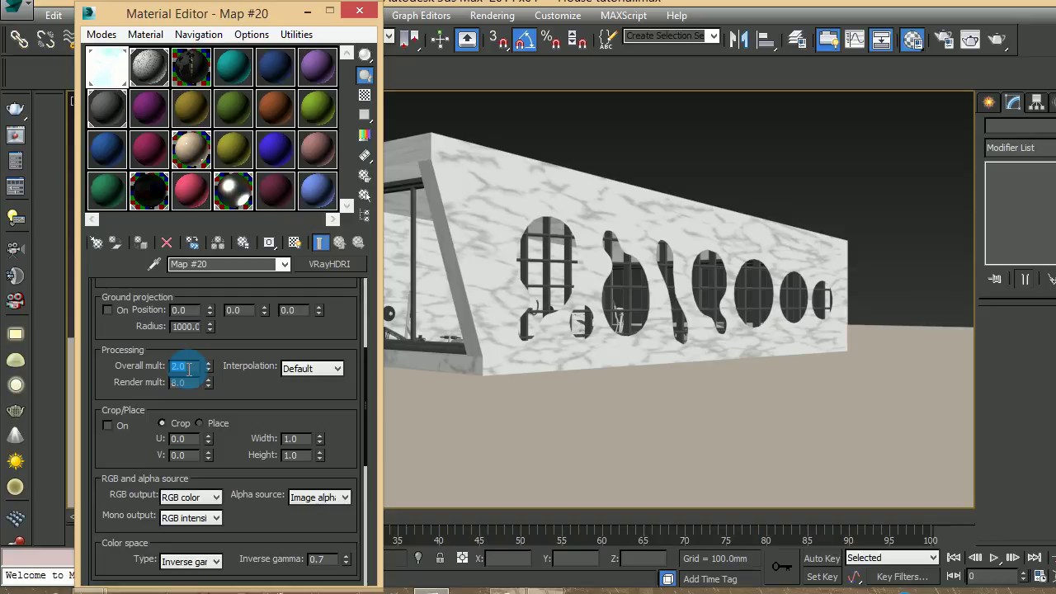
type("1.2")
key("Return")
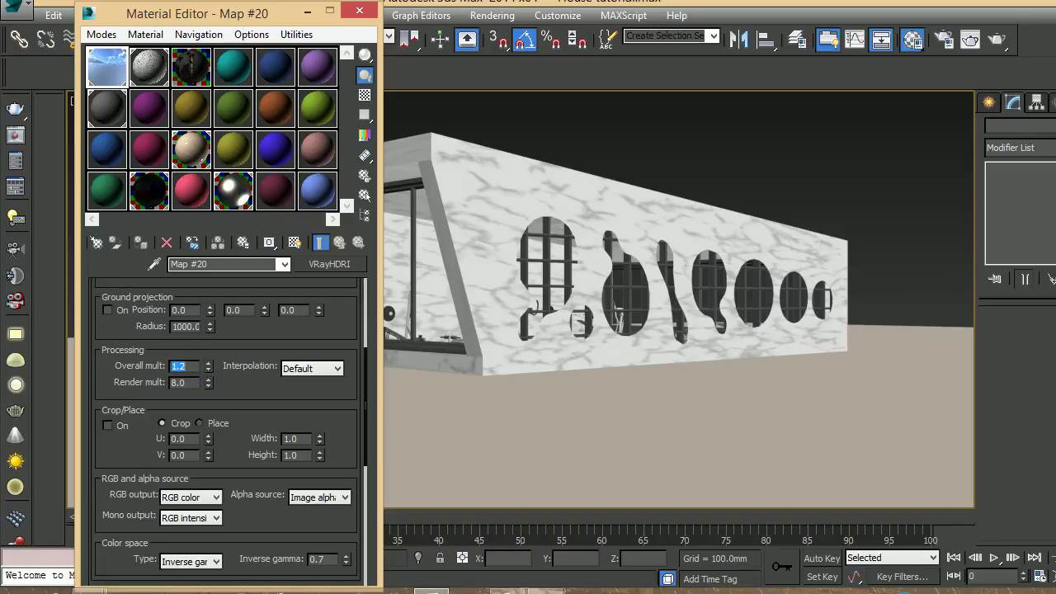
double_click(185, 381)
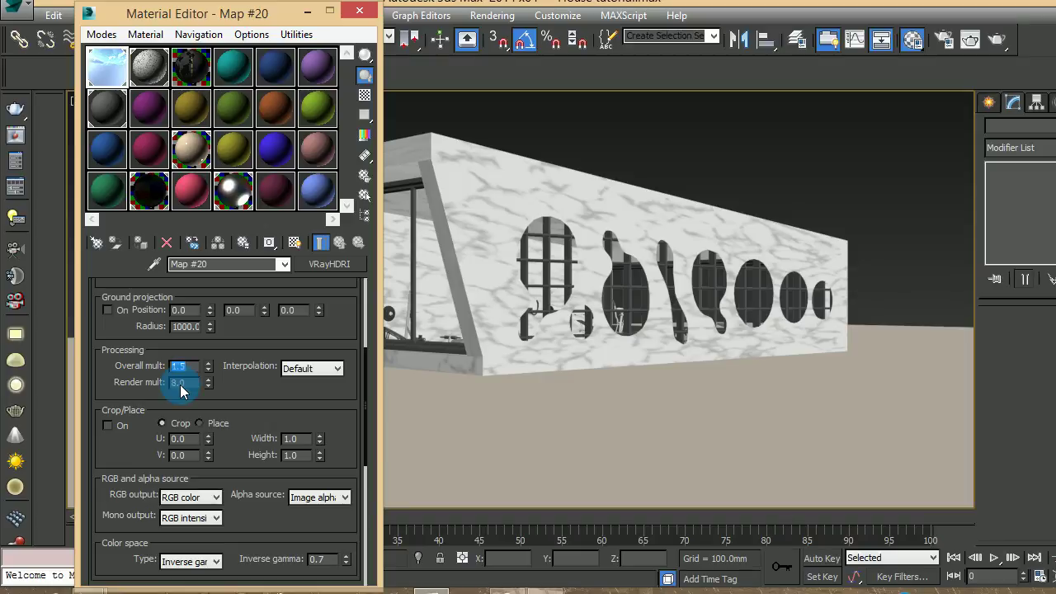
type("7")
key("Return")
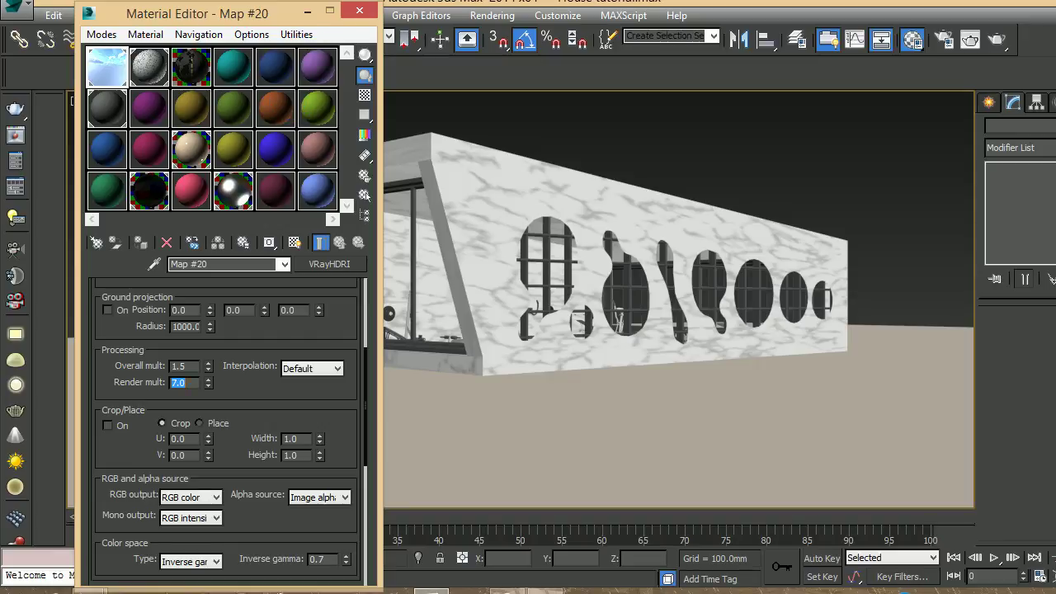
left_click(360, 11)
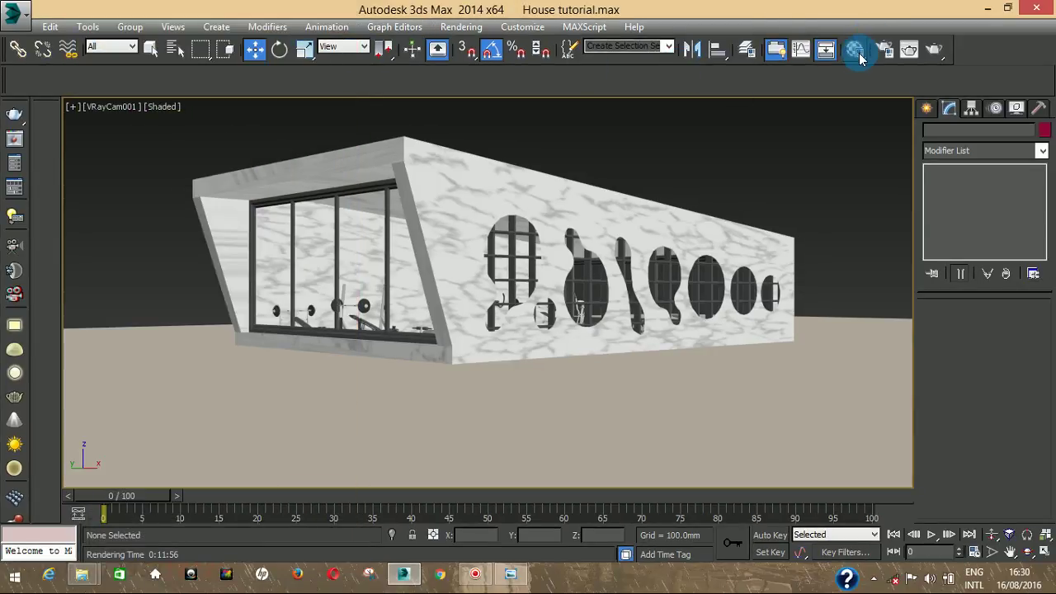
Enable the override material in the V-Ray global switches of the render setup
left_click(882, 46)
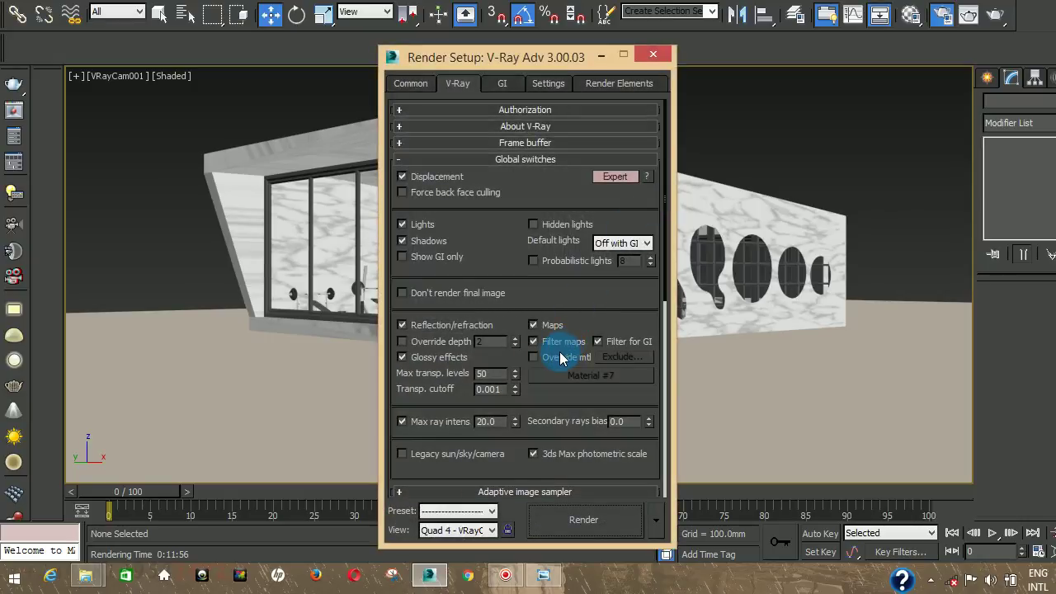
left_click(561, 357)
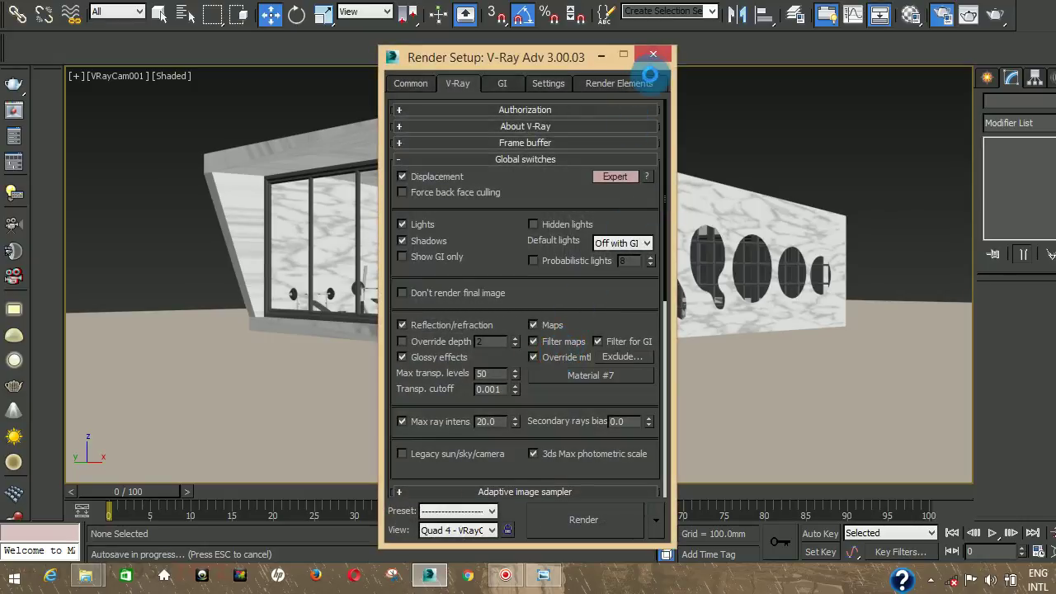
key("Escape")
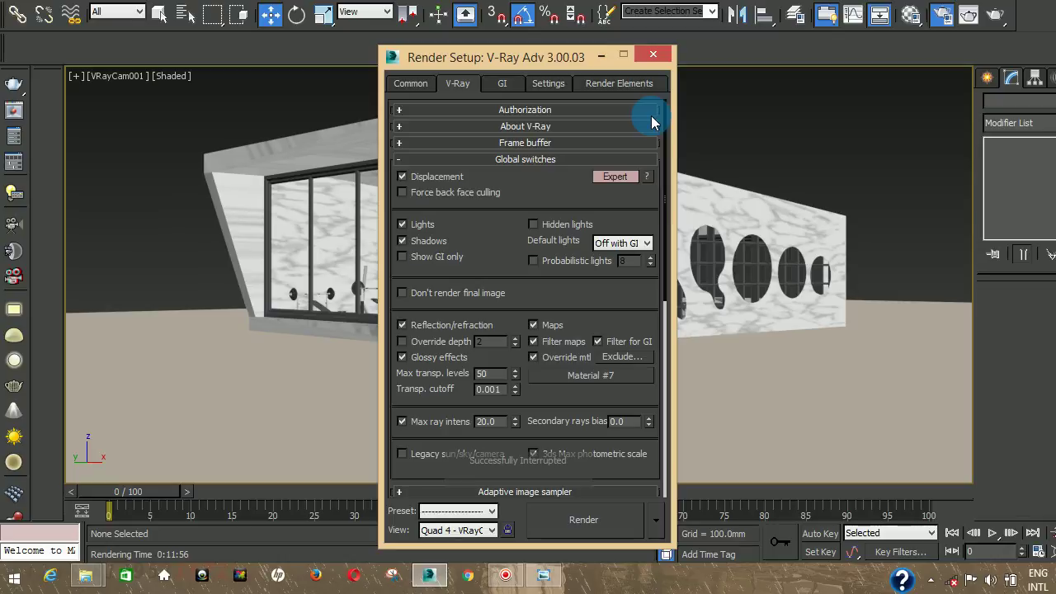
left_click(658, 52)
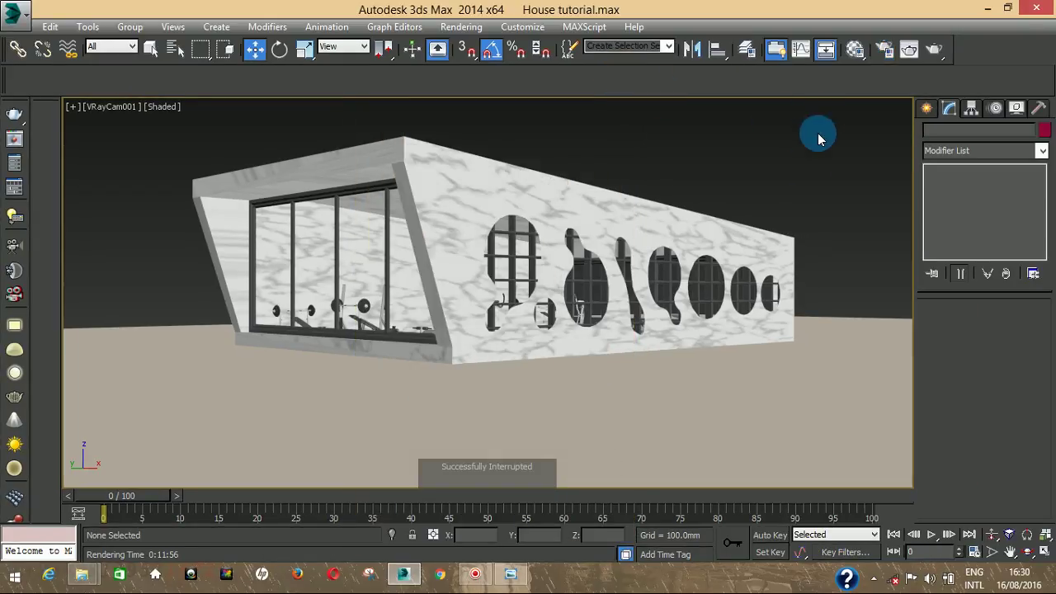
Show all four viewports and bring up the V-Ray light types to start a VRaySun
key("alt+w")
scroll(210, 229, "down", 4)
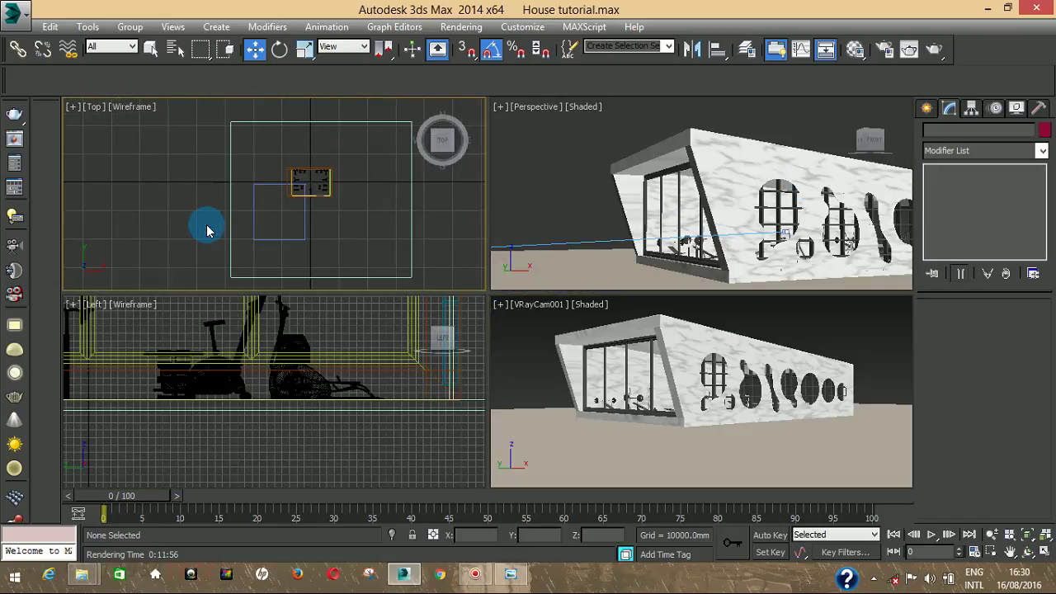
left_click(925, 110)
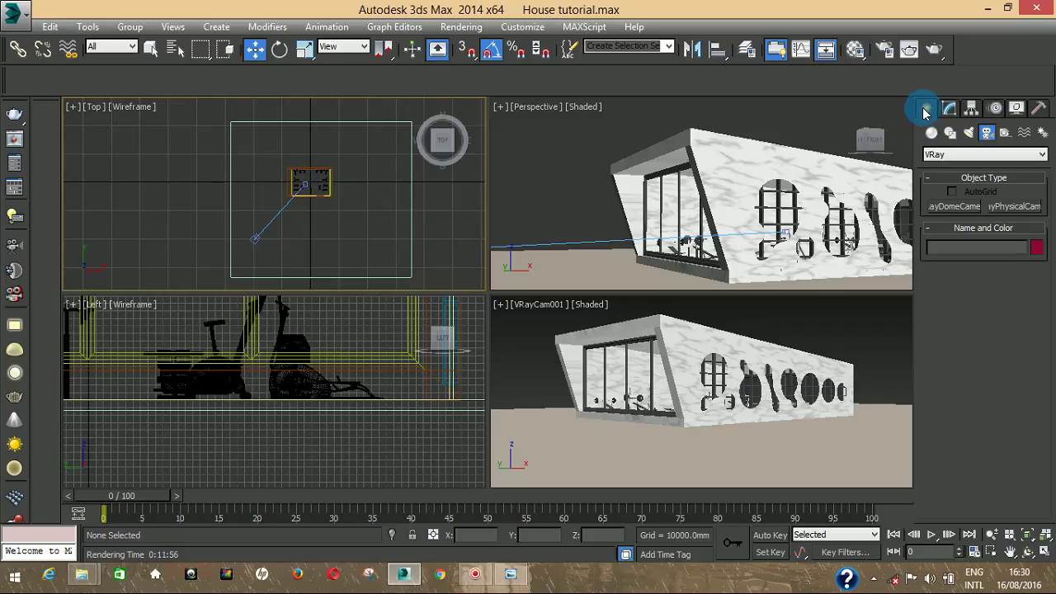
left_click(970, 135)
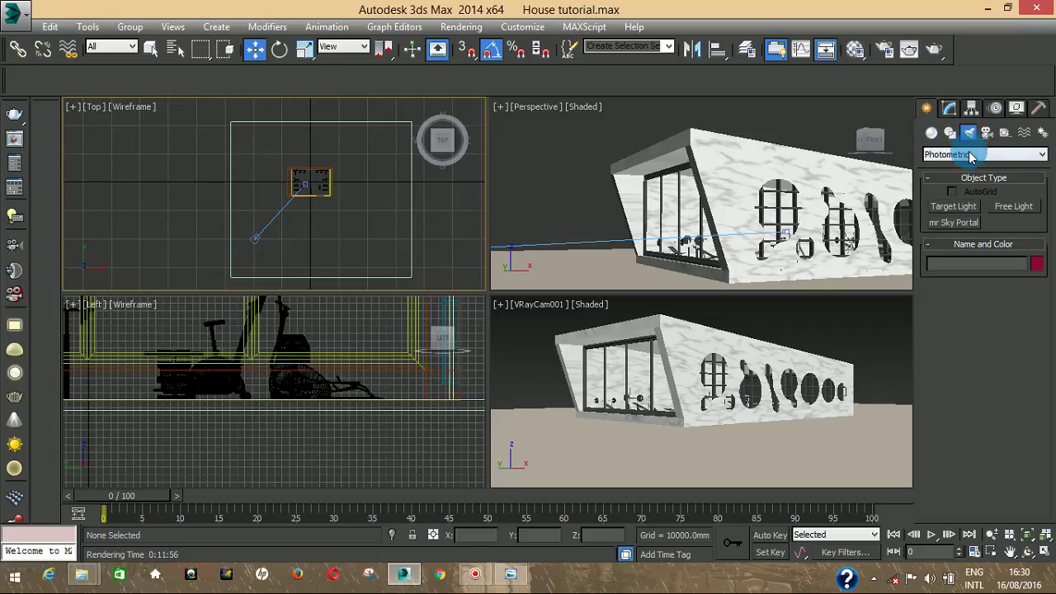
left_click(970, 155)
left_click(936, 188)
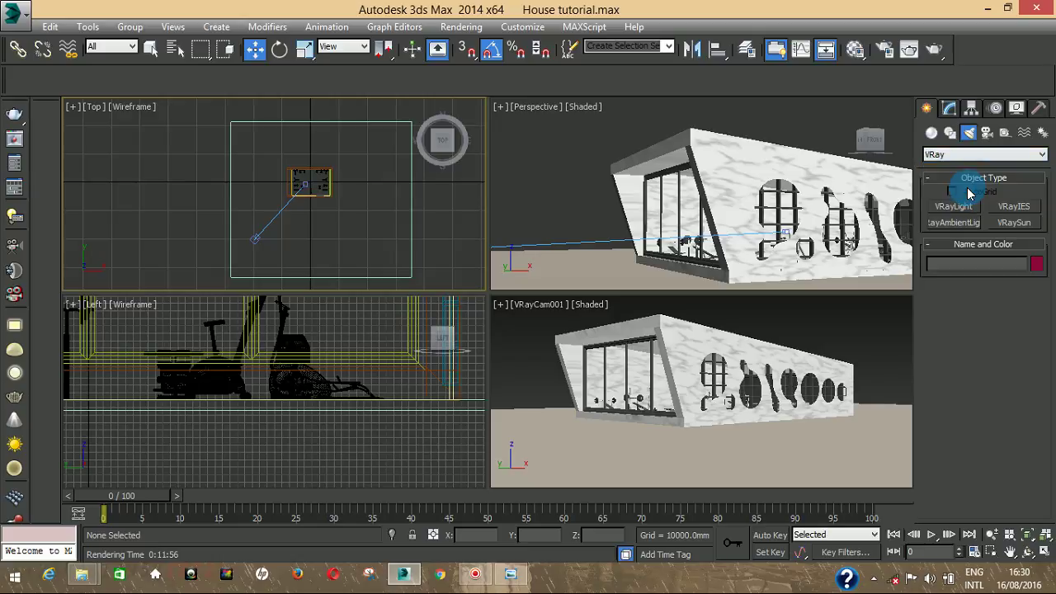
left_click(1013, 223)
left_click(1044, 136)
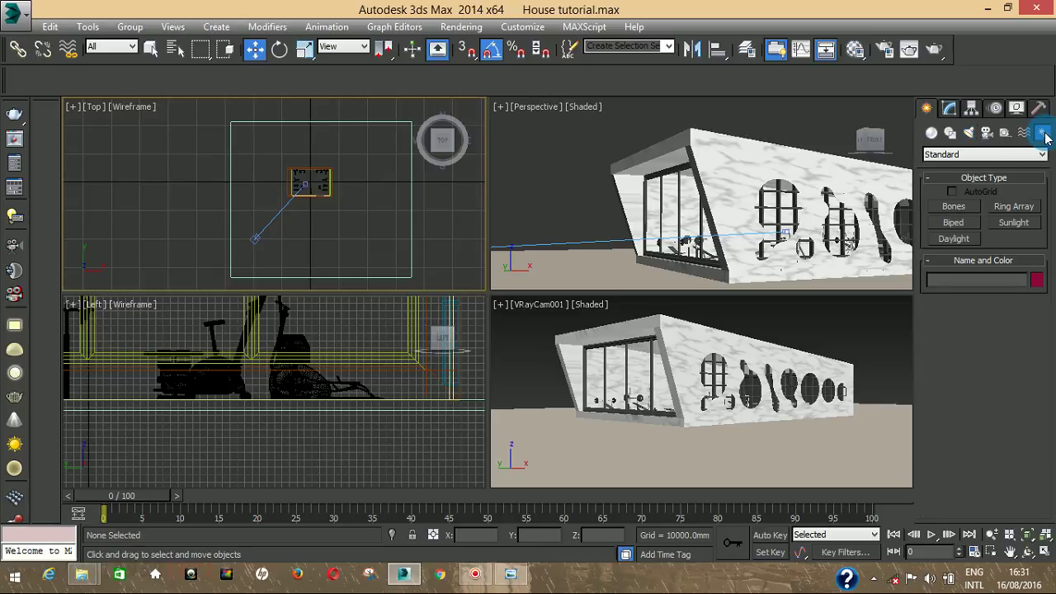
left_click(965, 155)
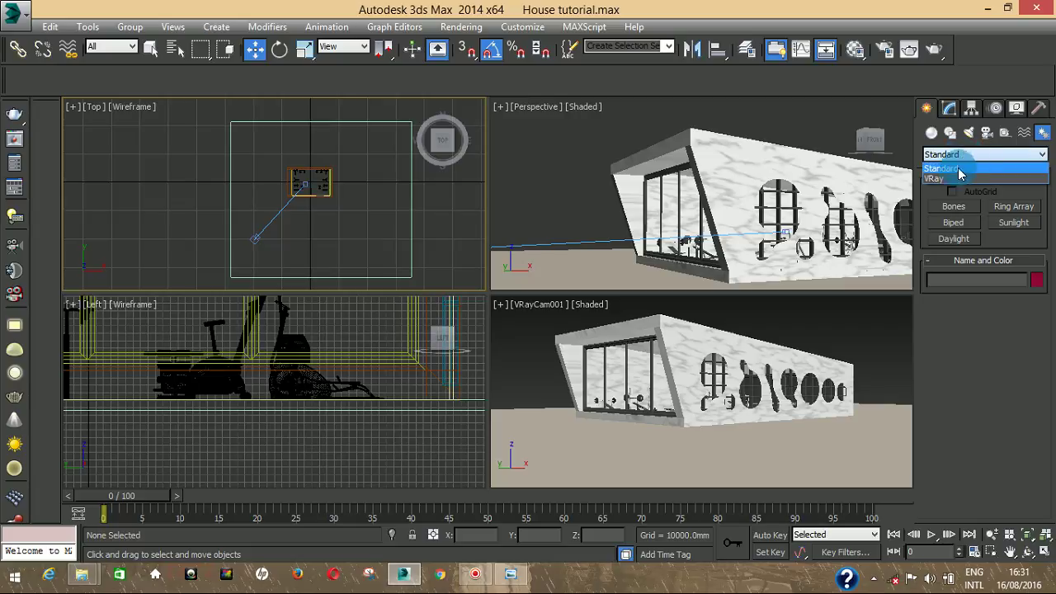
left_click(962, 166)
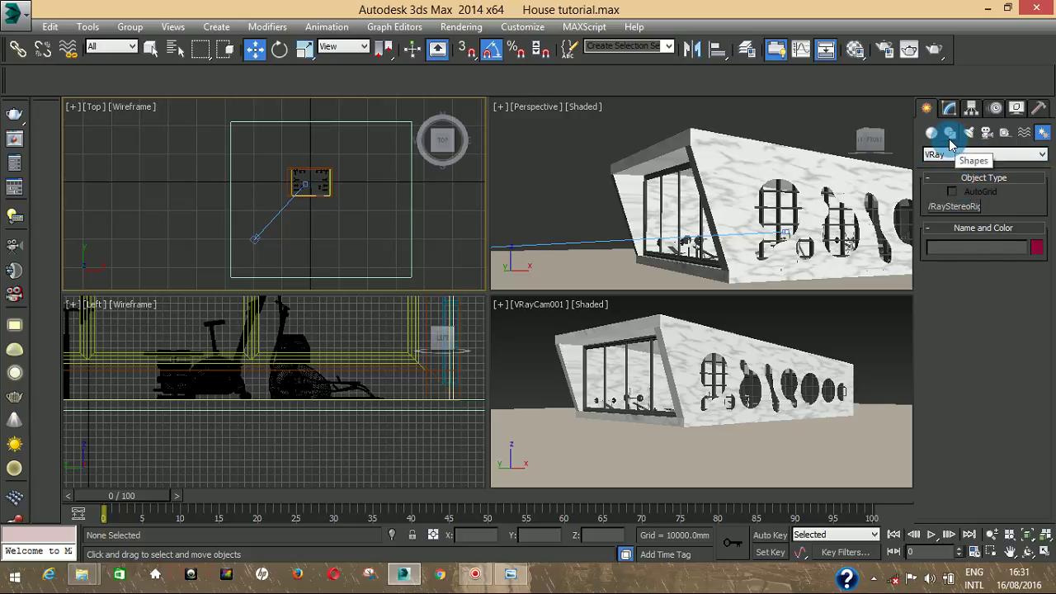
left_click(951, 142)
Create a VRaySun in the Top view from behind the house, aimed at the building, without adding a VRaySky environment map
left_click(970, 136)
left_click(971, 213)
left_click(998, 222)
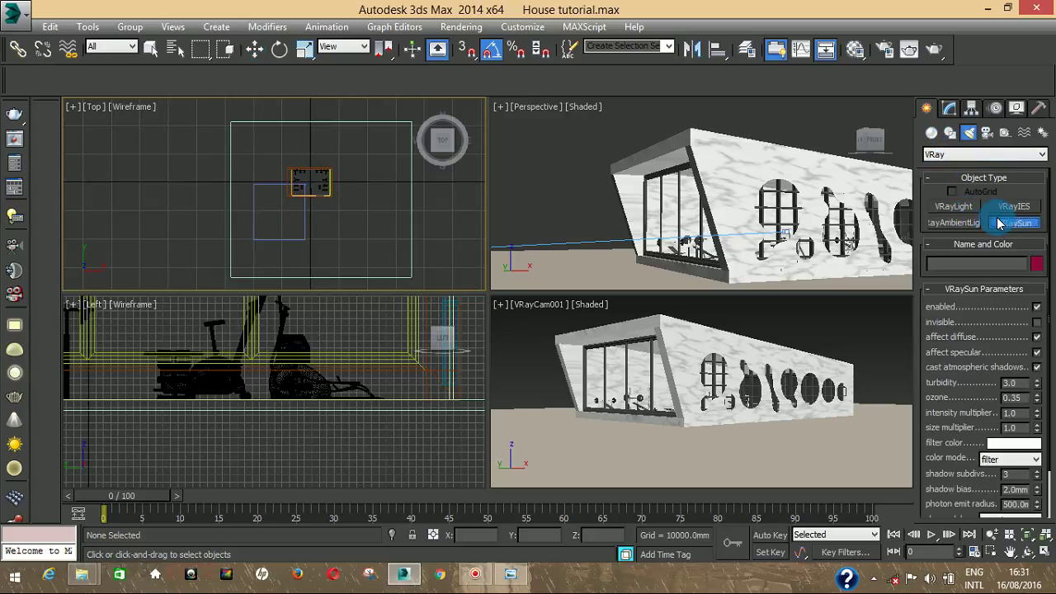
scroll(947, 406, "down", 1)
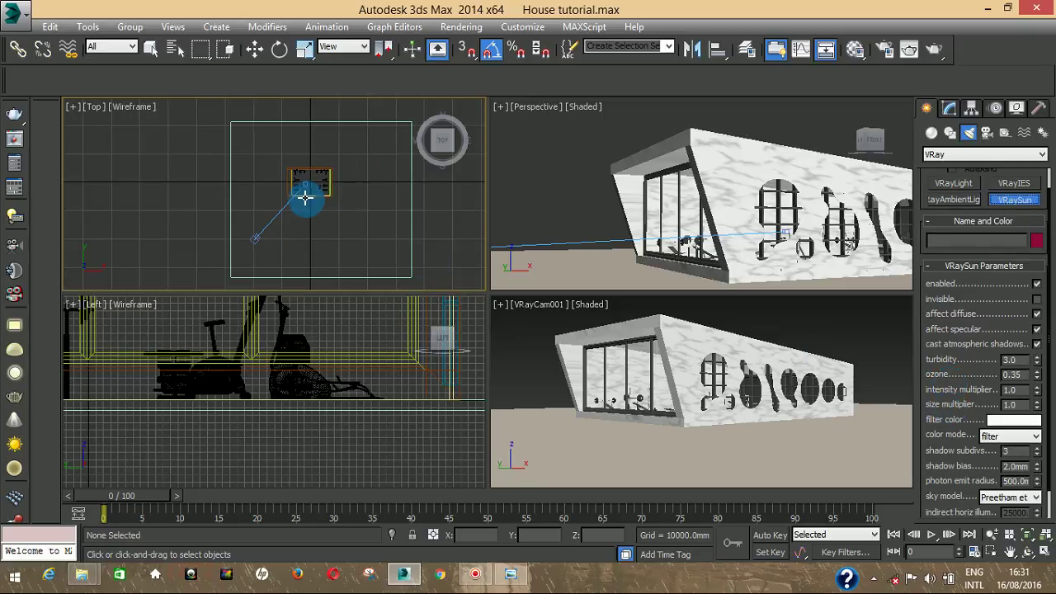
scroll(306, 197, "down", 4)
scroll(305, 198, "up", 2)
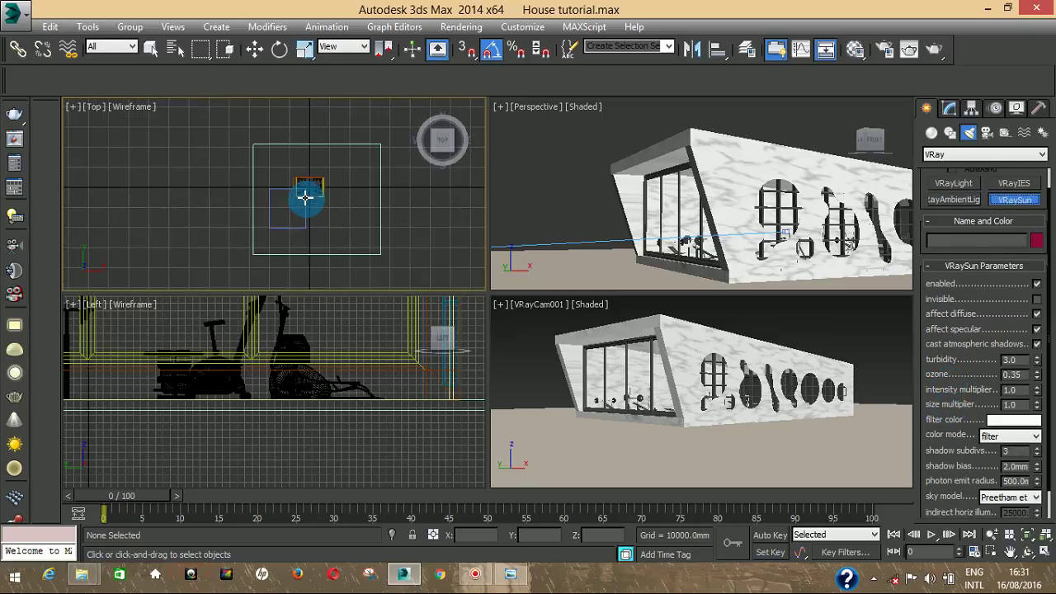
scroll(354, 158, "up", 3)
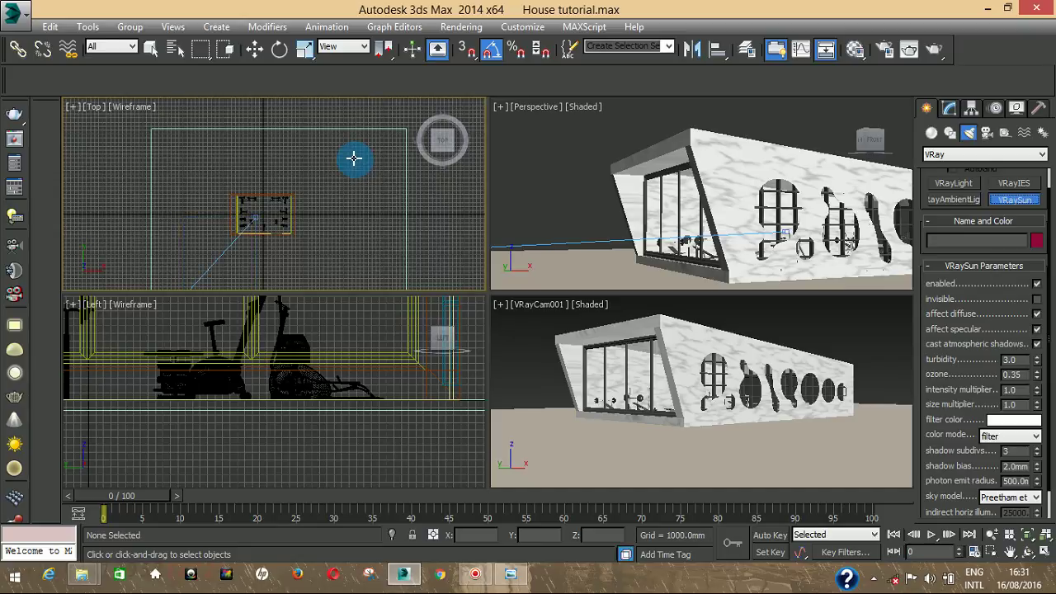
left_click(510, 575)
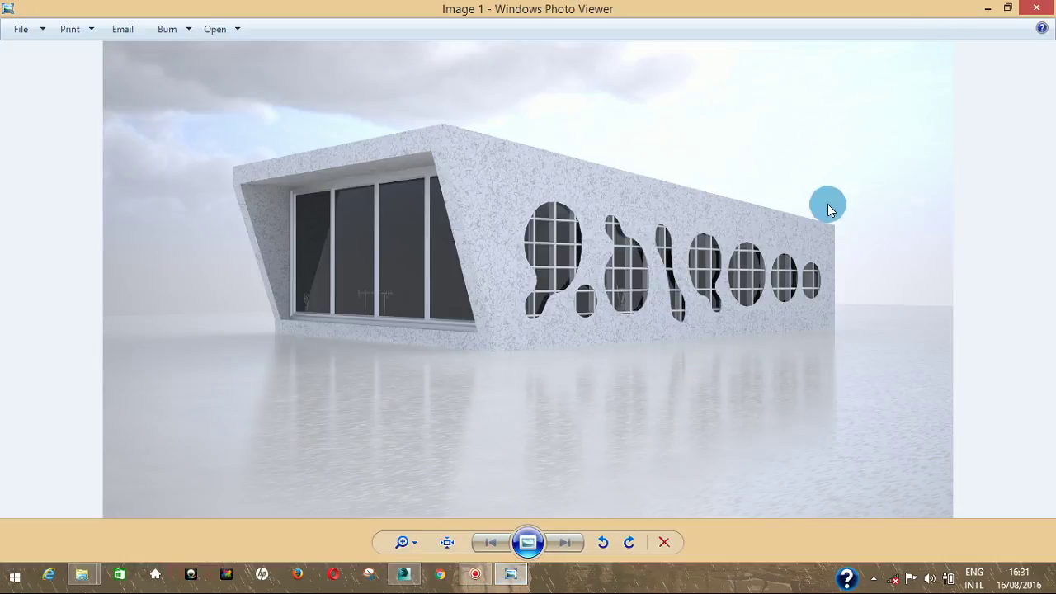
left_click(403, 575)
left_click_drag(376, 187, 275, 218)
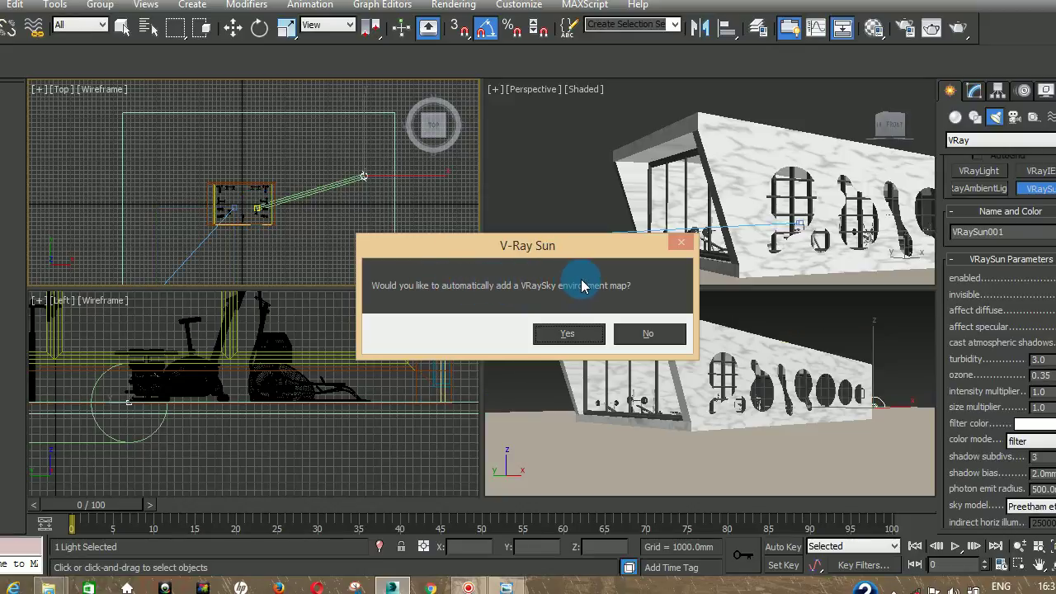
left_click(650, 333)
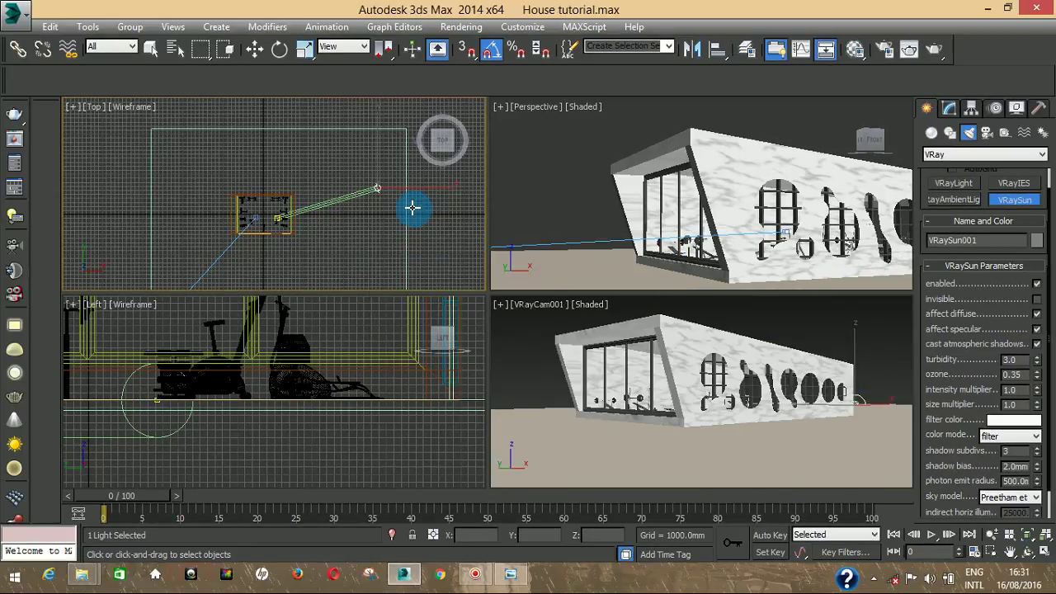
Move the sun up and away from the house in the Left view, to about Y 17009 mm and Z 11846 mm
key("w")
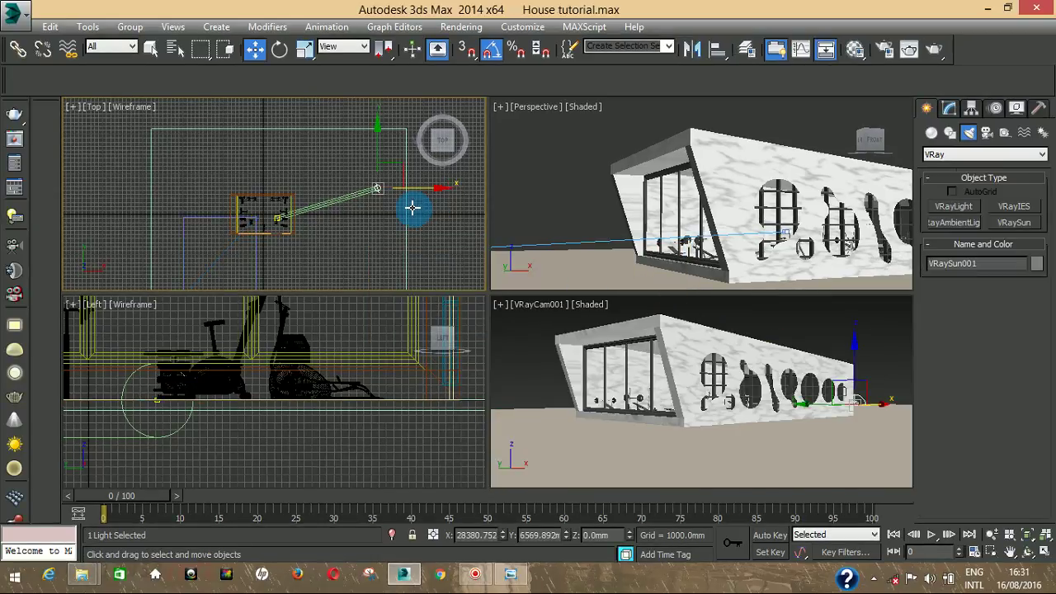
scroll(302, 393, "down", 3)
scroll(302, 392, "down", 4)
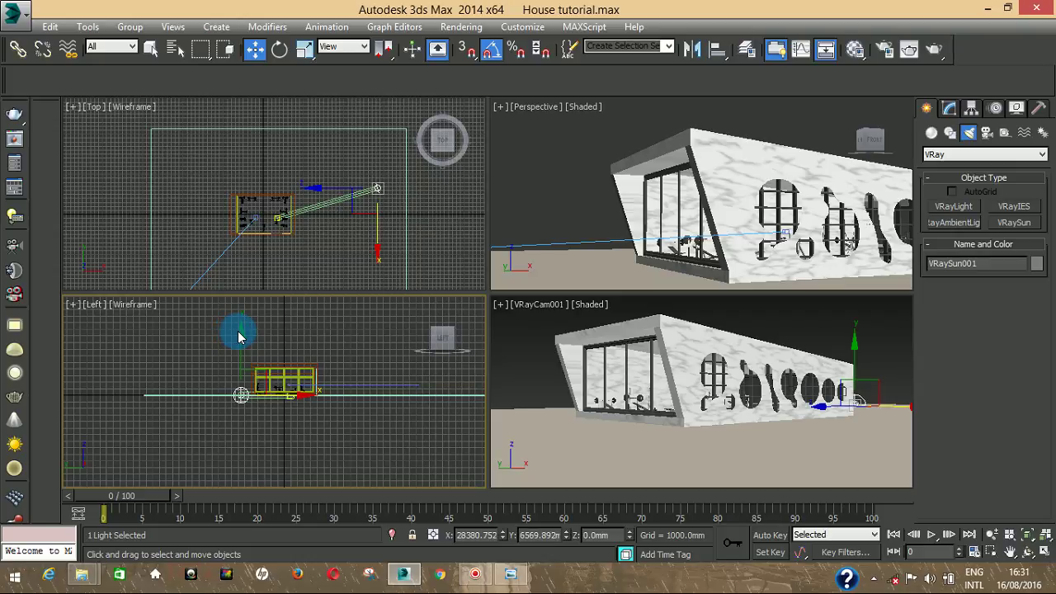
mouse_move(239, 337)
left_mouse_down()
mouse_move(242, 296)
mouse_move(302, 358)
mouse_move(236, 358)
mouse_move(202, 342)
mouse_move(173, 310)
mouse_move(172, 272)
left_mouse_up()
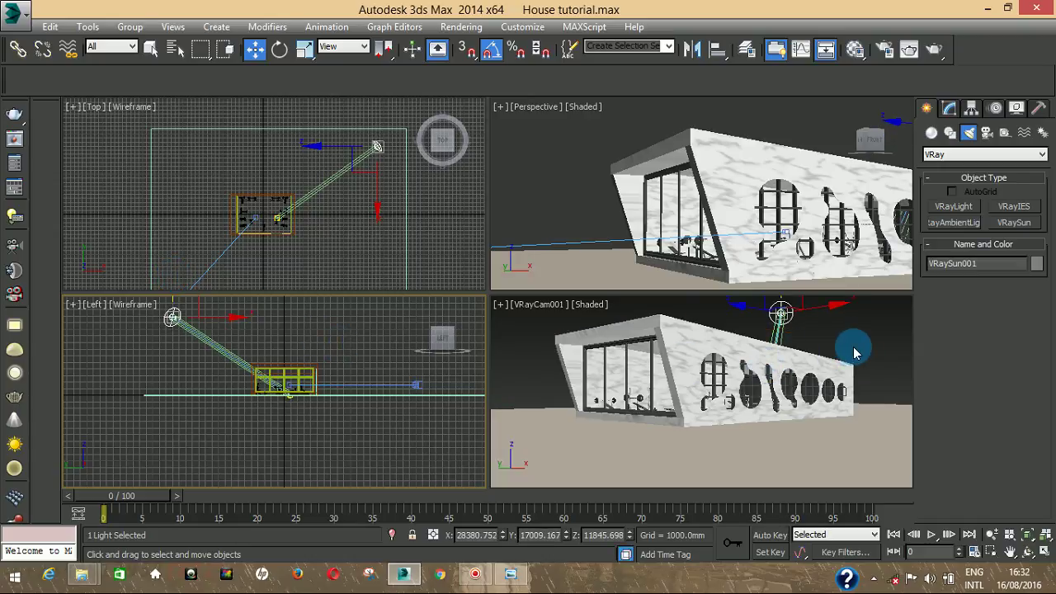
Set the VRaySun's intensity multiplier to 0.2
left_click(950, 110)
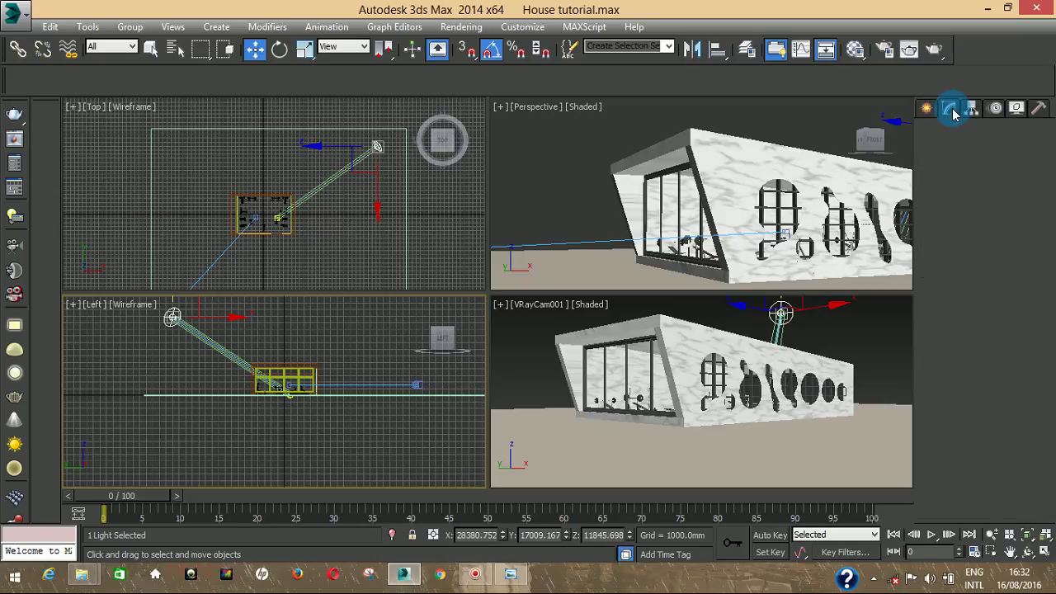
mouse_move(973, 370)
left_mouse_down()
mouse_move(974, 340)
mouse_move(963, 387)
mouse_move(964, 372)
mouse_move(1018, 379)
left_mouse_up()
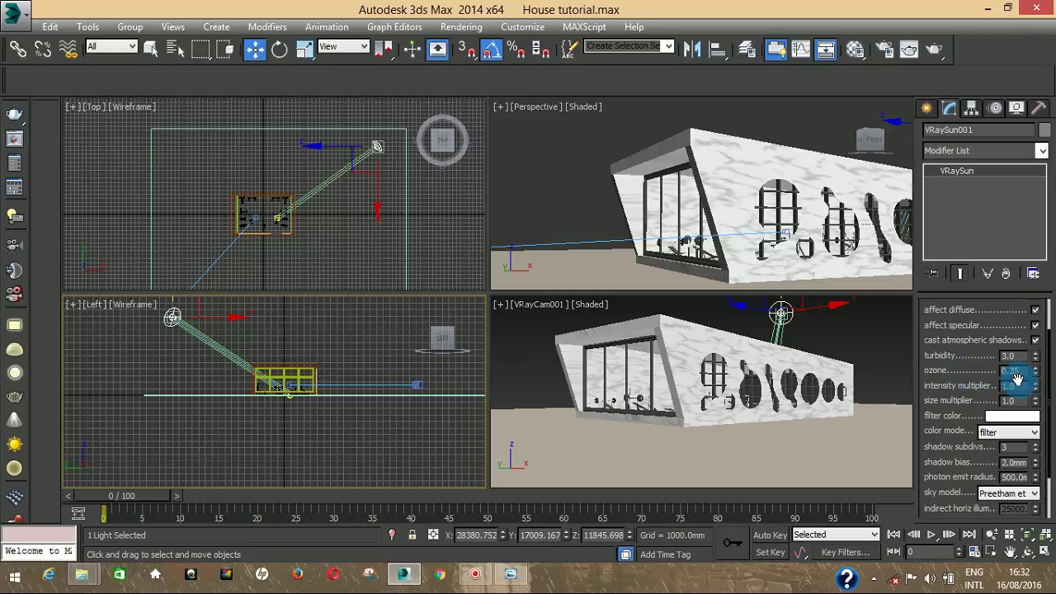
type(".2")
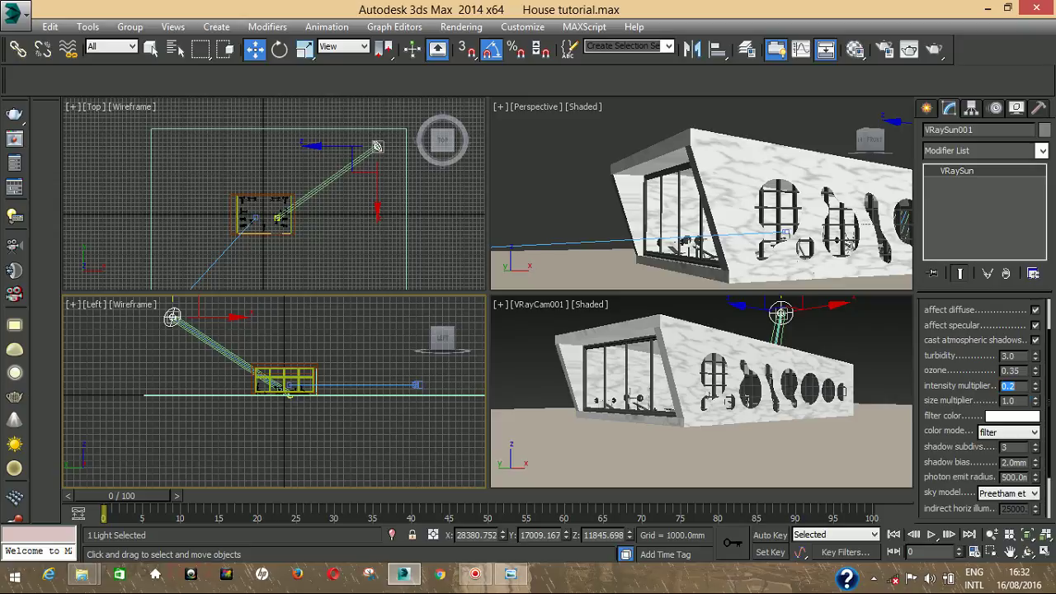
Set the VRaySun's filter color to a pale warm yellow, RGB 248, 227, 181
left_click_drag(968, 382, 969, 367)
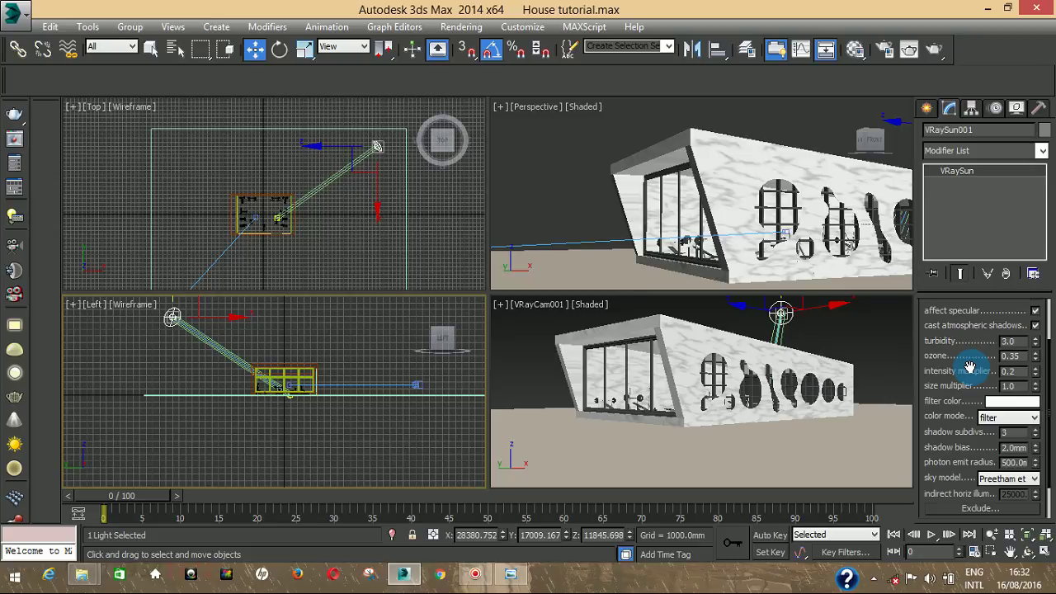
left_click(1013, 402)
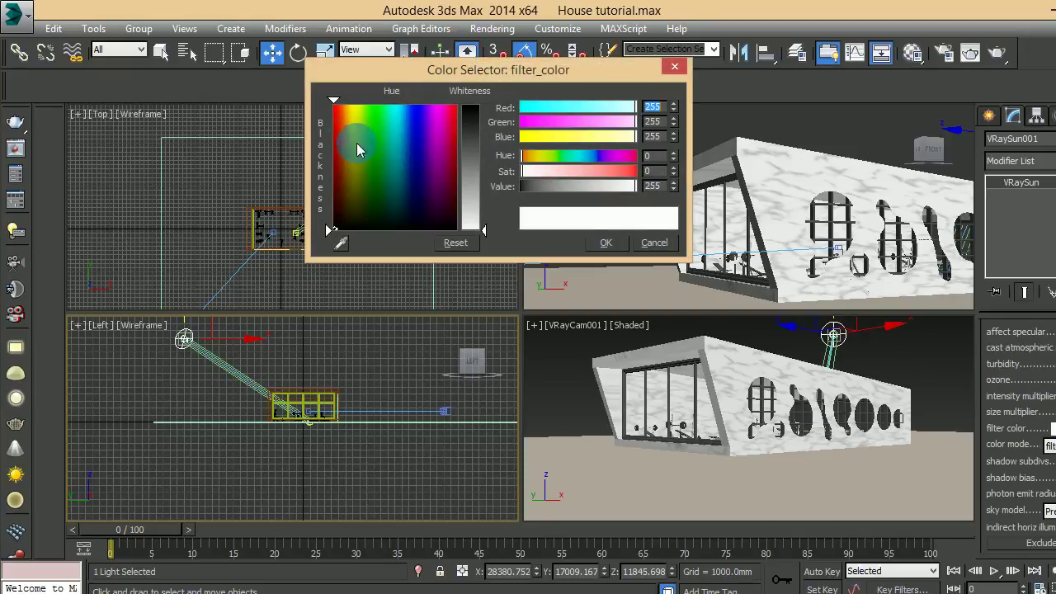
left_click(347, 126)
mouse_move(347, 125)
left_mouse_down()
mouse_move(336, 136)
mouse_move(346, 121)
left_mouse_up()
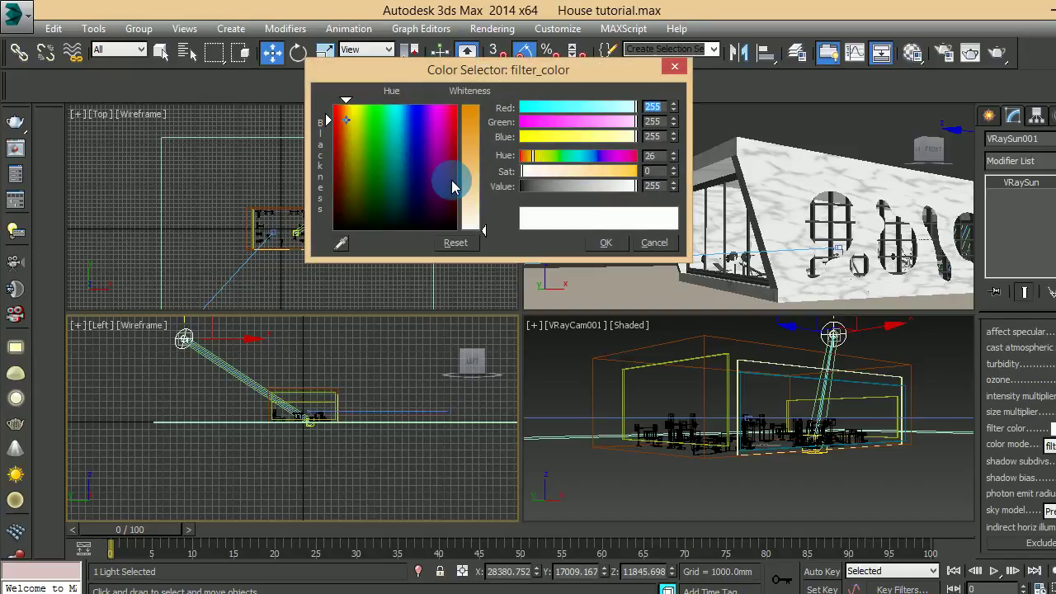
left_click_drag(486, 200, 484, 194)
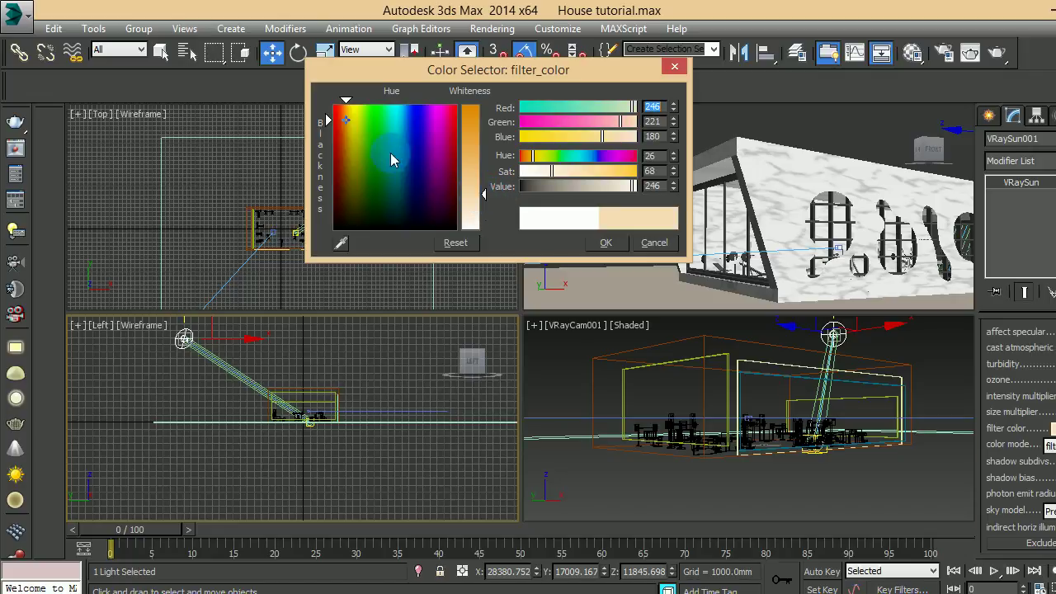
left_click_drag(352, 131, 348, 122)
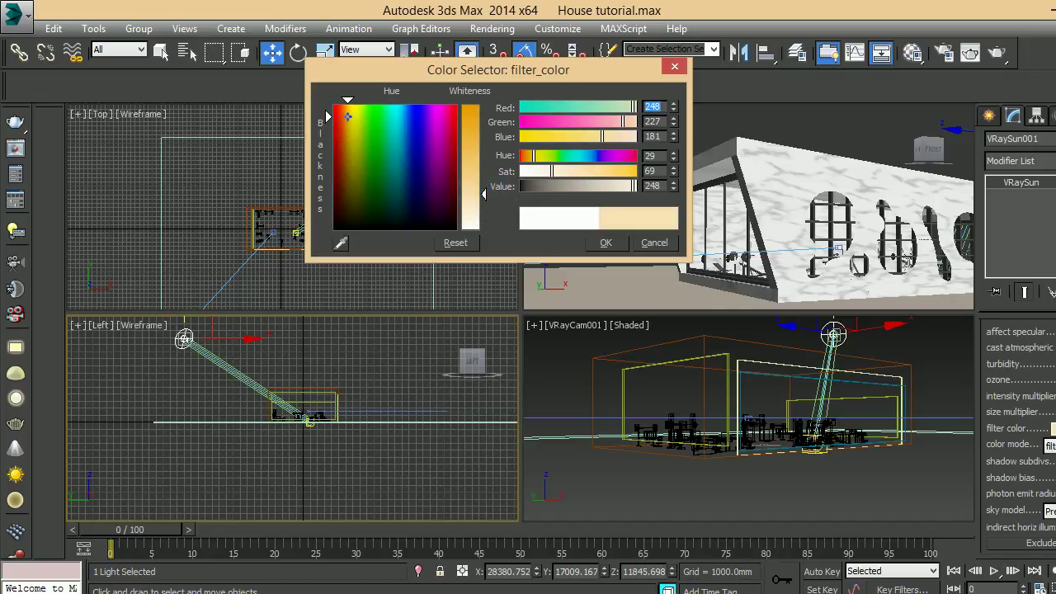
left_click(607, 243)
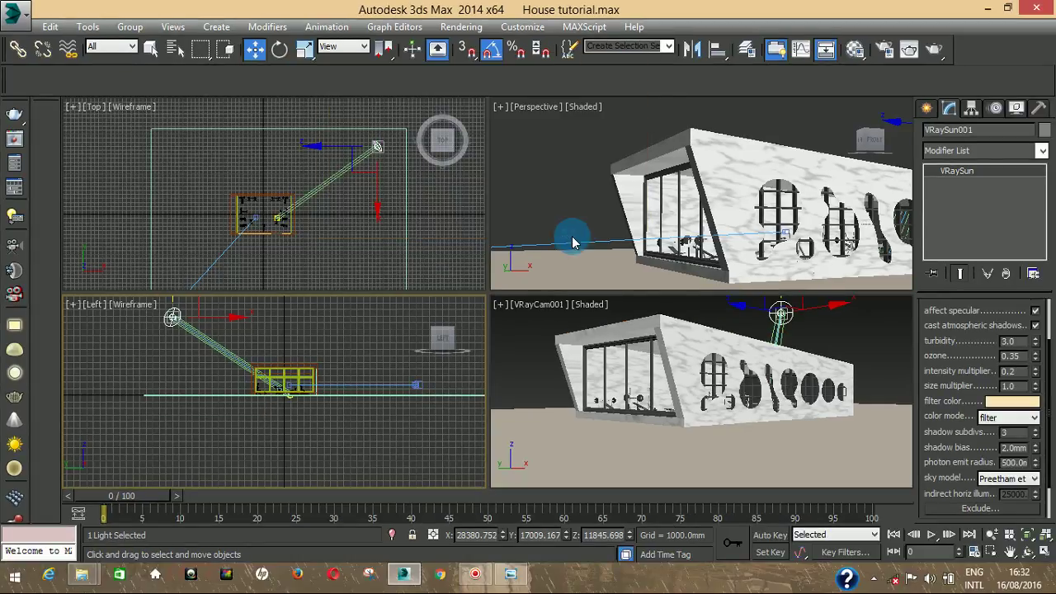
Set the VRaySun's shadow subdivisions to 8
mouse_move(482, 573)
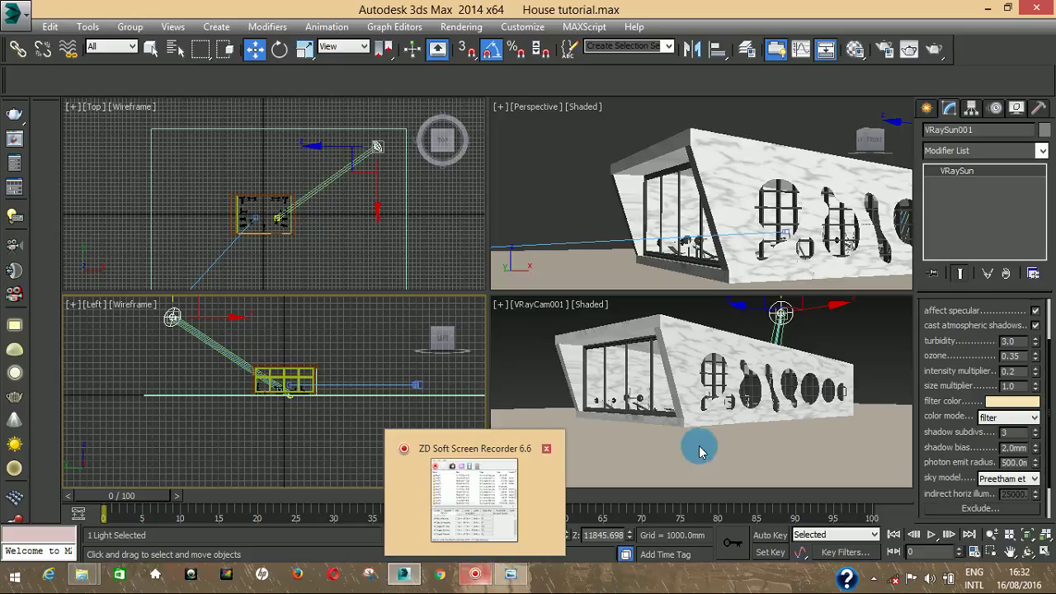
double_click(1013, 433)
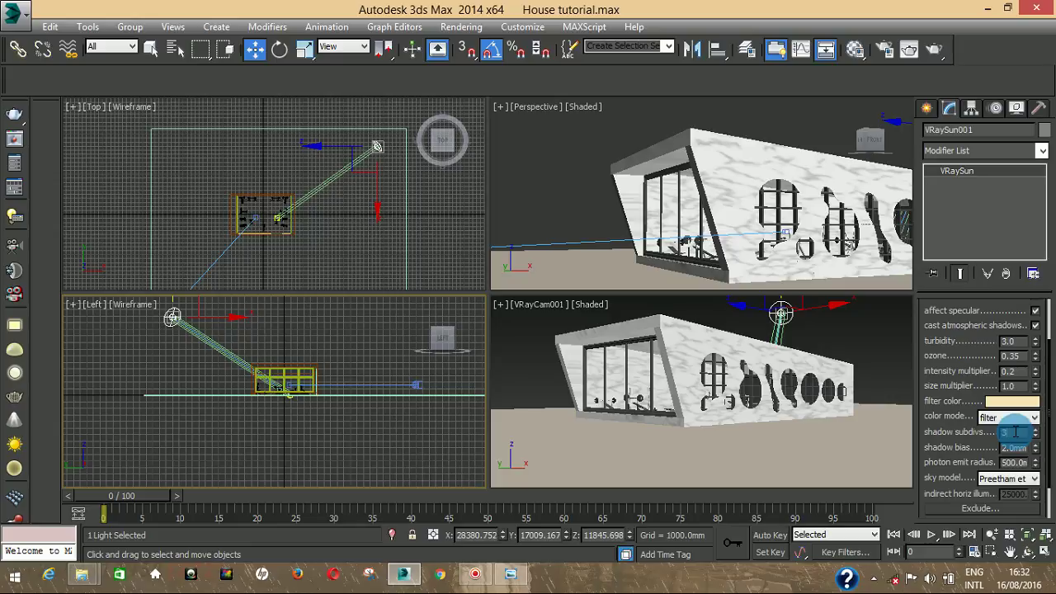
type("8")
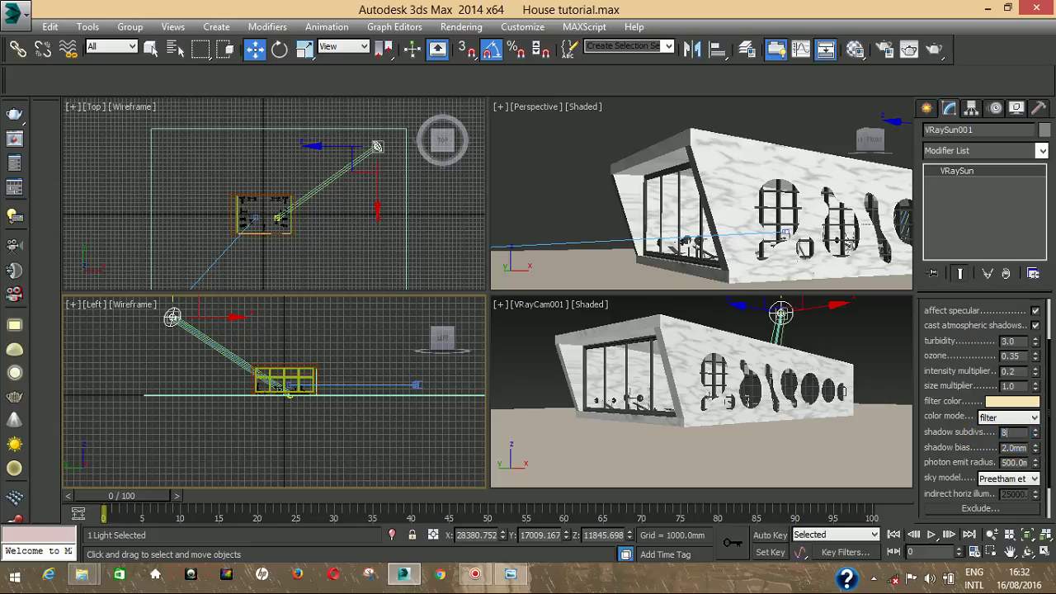
key("Return")
Try 15 shadow subdivisions on the VRaySun and restore the value to 8
left_click_drag(961, 432, 953, 383)
left_click(1005, 422)
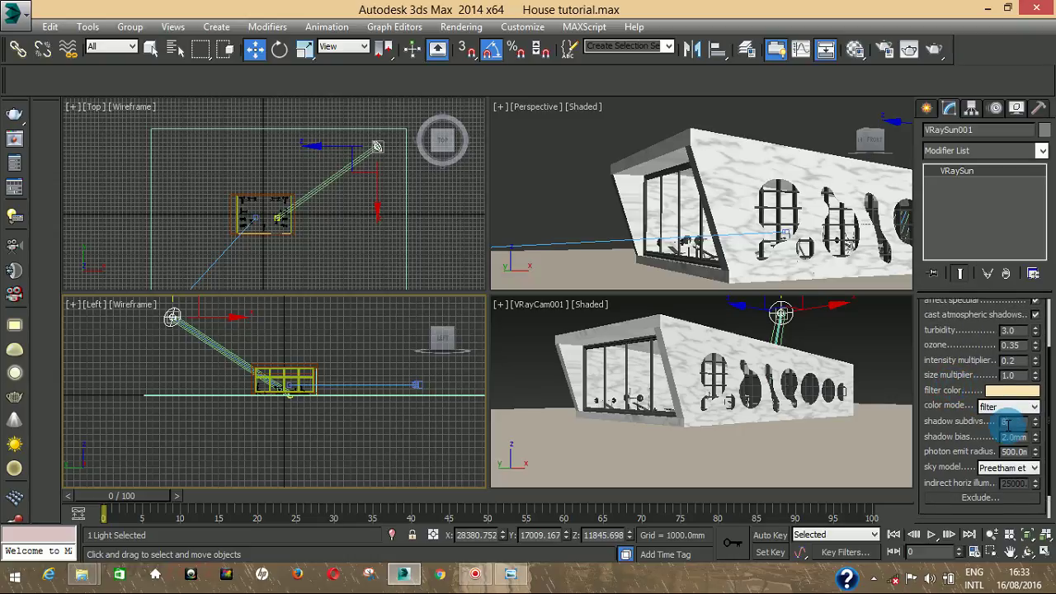
type("15")
key("Return")
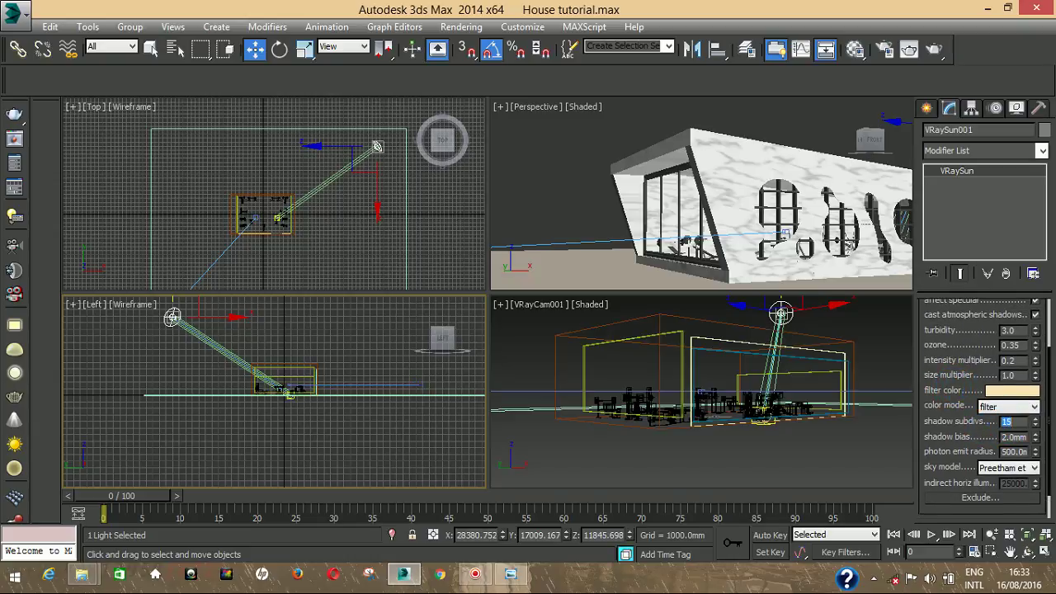
type("8")
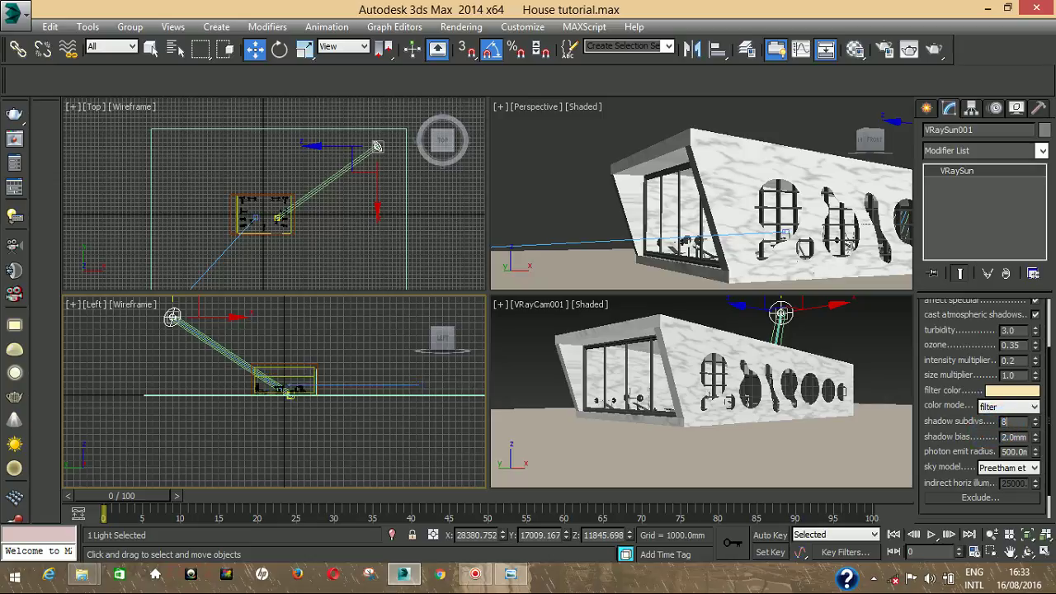
key("Return")
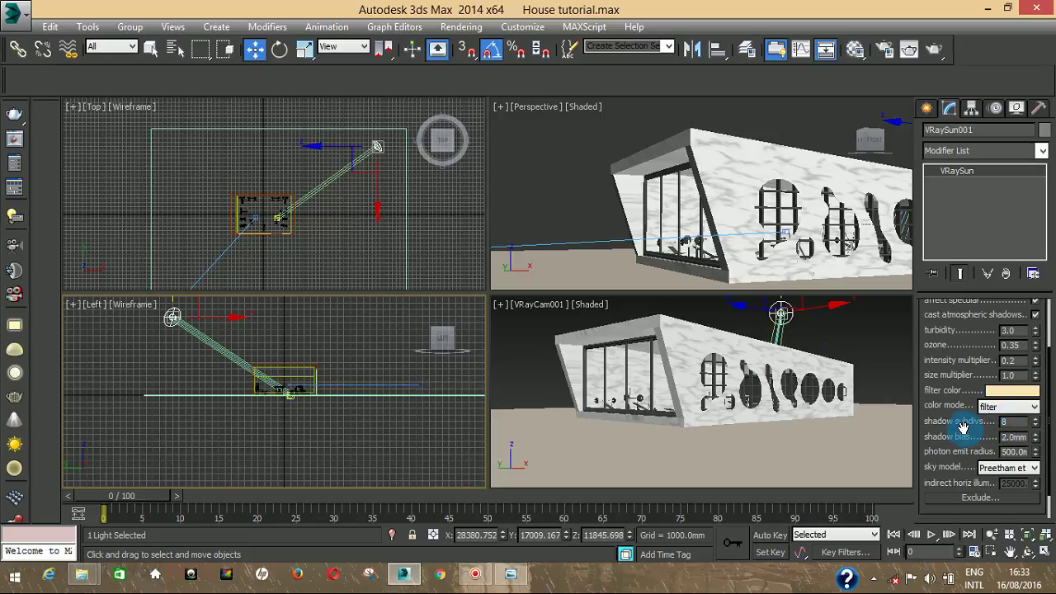
Try a shadow bias of 5 mm on the VRaySun and restore it to 2 mm
scroll(982, 420, "down", 1)
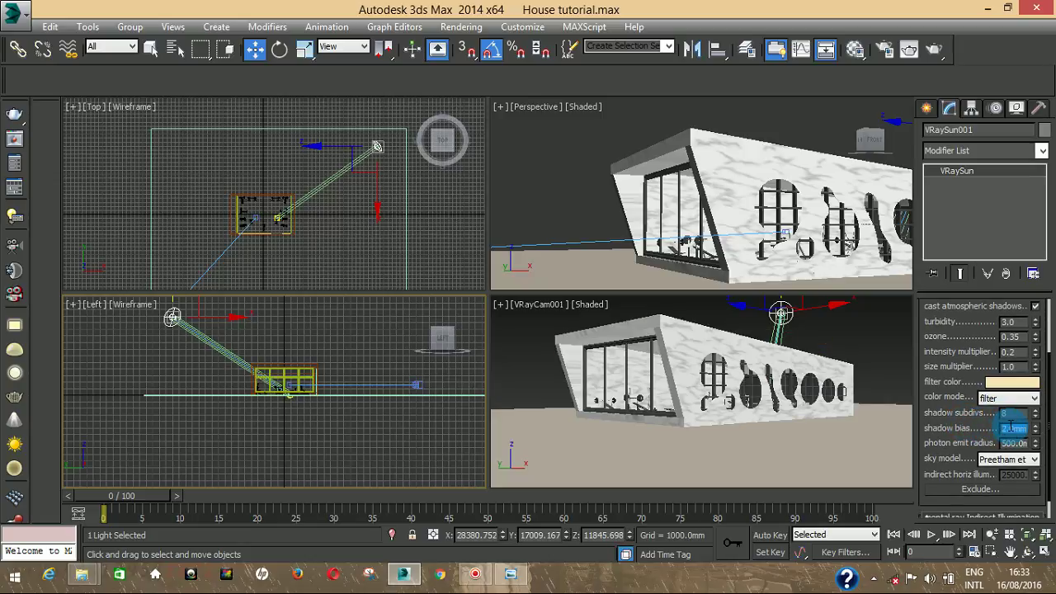
type("5")
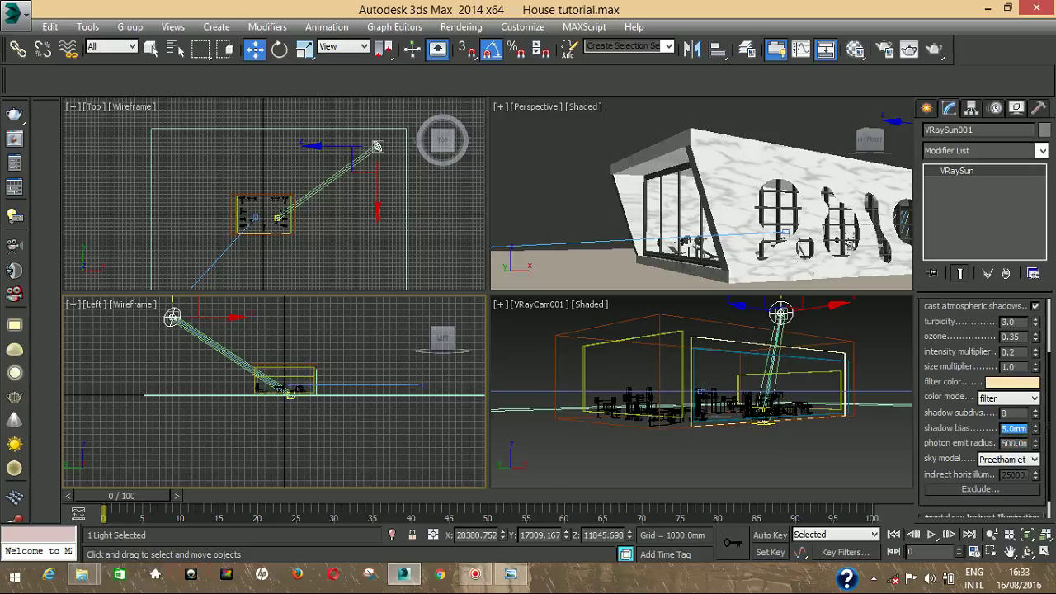
type("2")
key("Return")
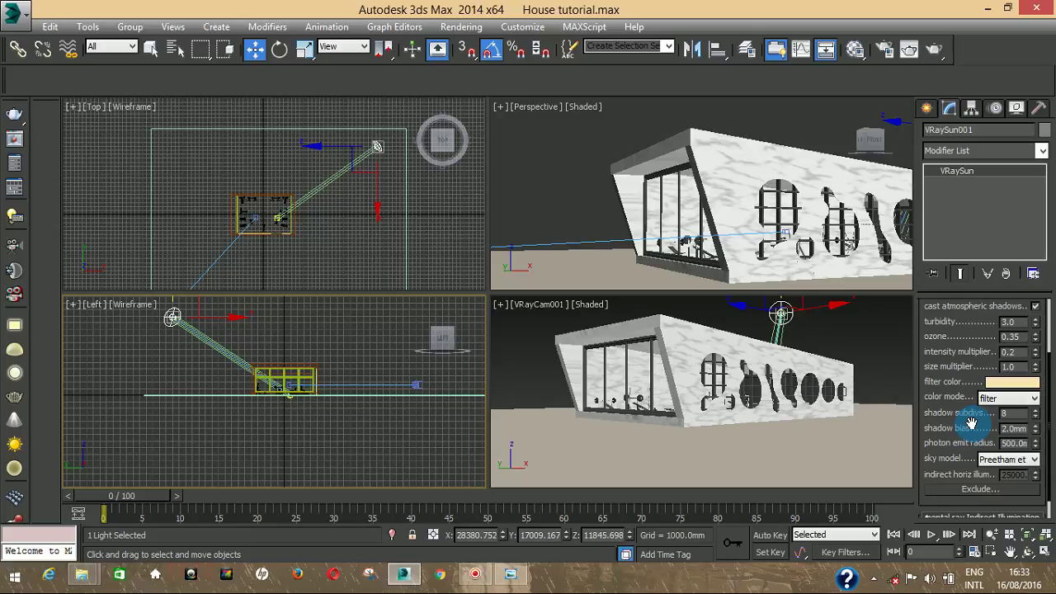
Set the VRaySun's size multiplier to 5
left_click_drag(971, 423, 970, 445)
double_click(1026, 388)
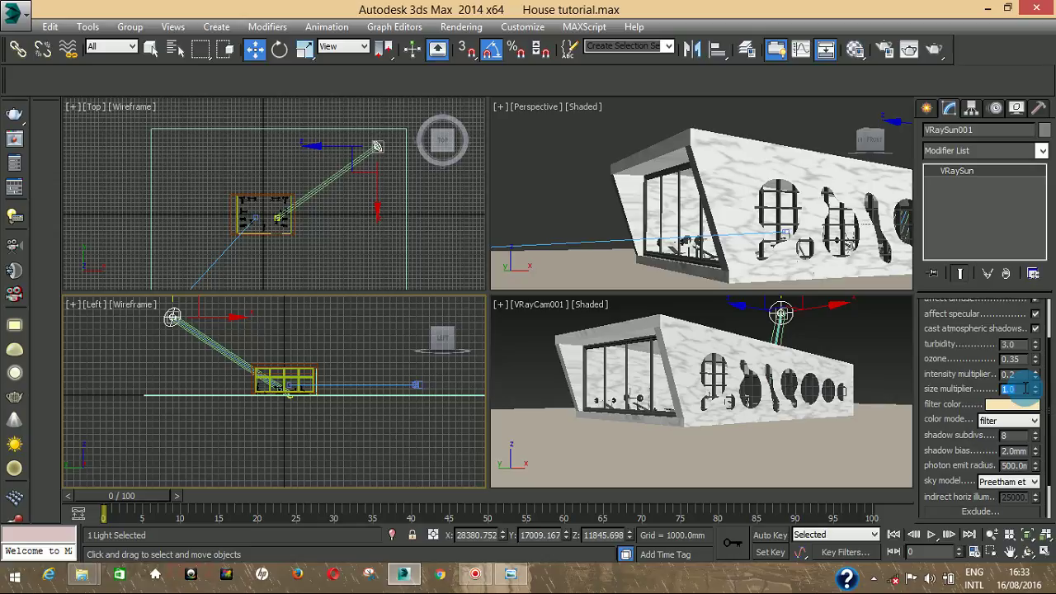
type("5")
key("Return")
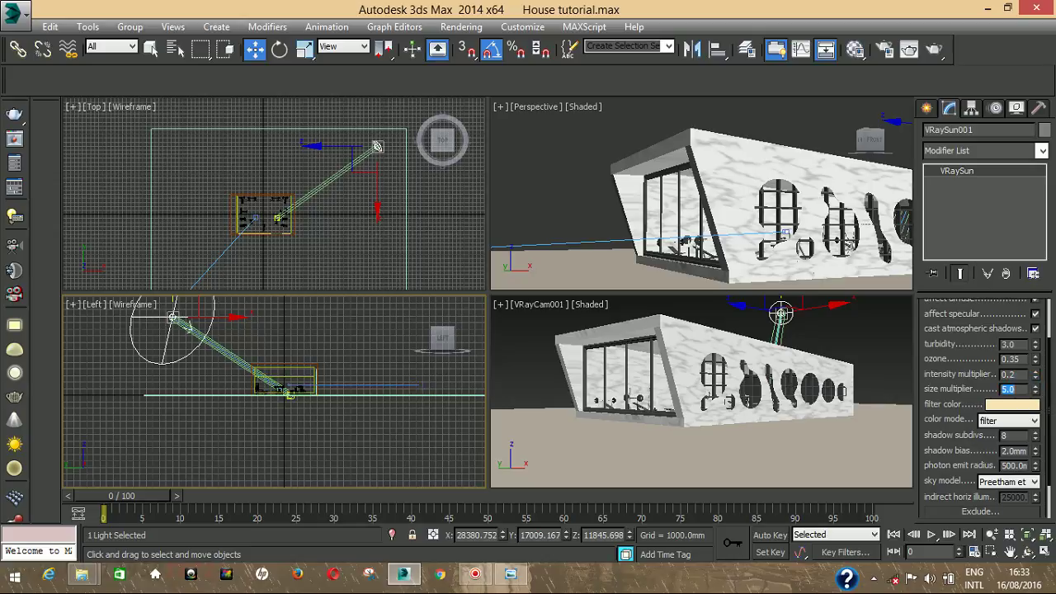
Maximize the VRayCam001 view, render it, and close the frame buffer after the test render
left_click(894, 353)
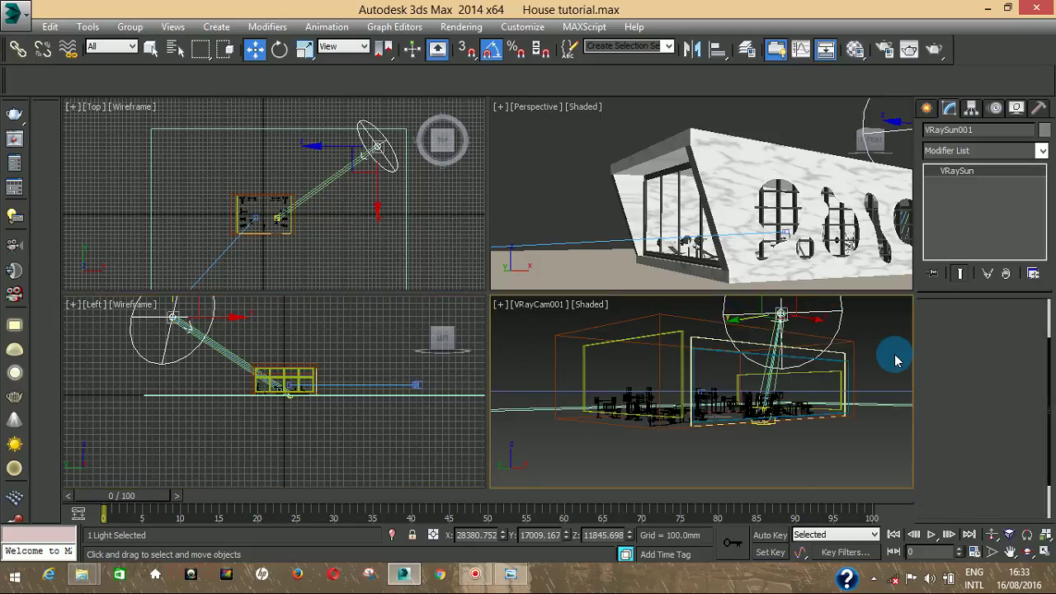
key("alt+w")
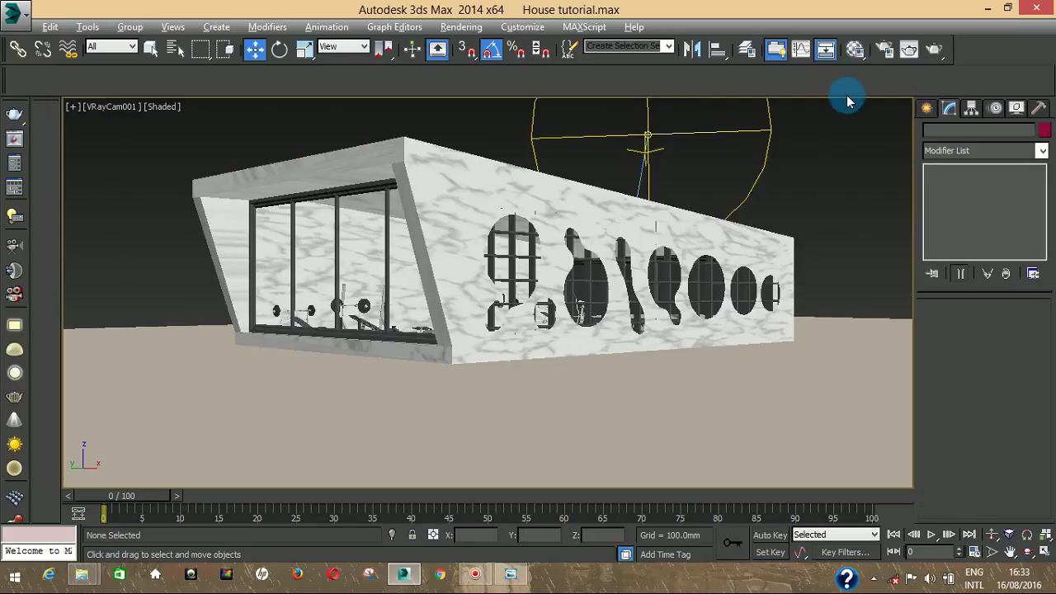
left_click(934, 50)
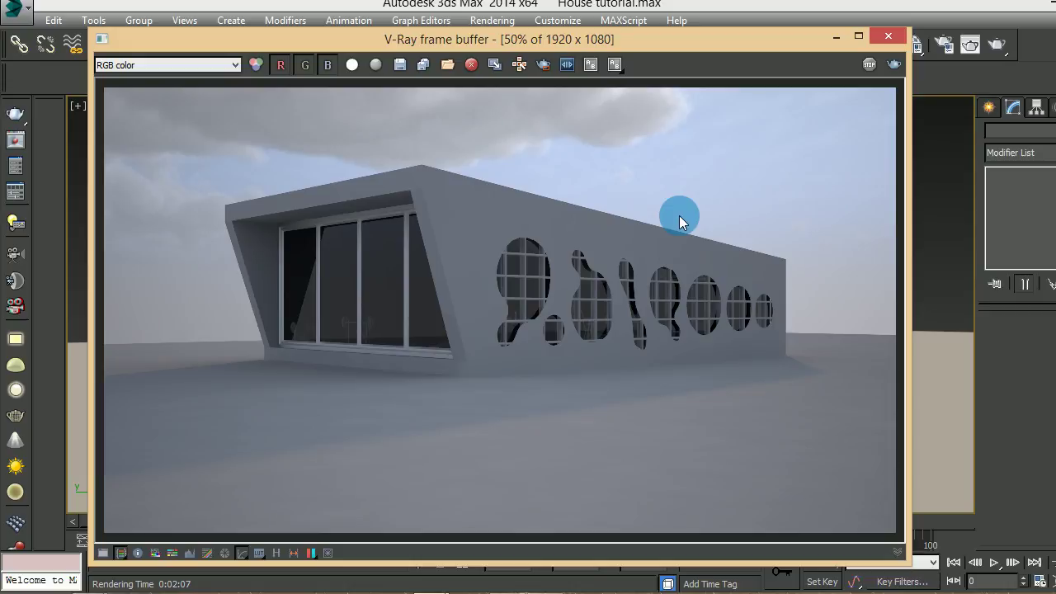
left_click(877, 36)
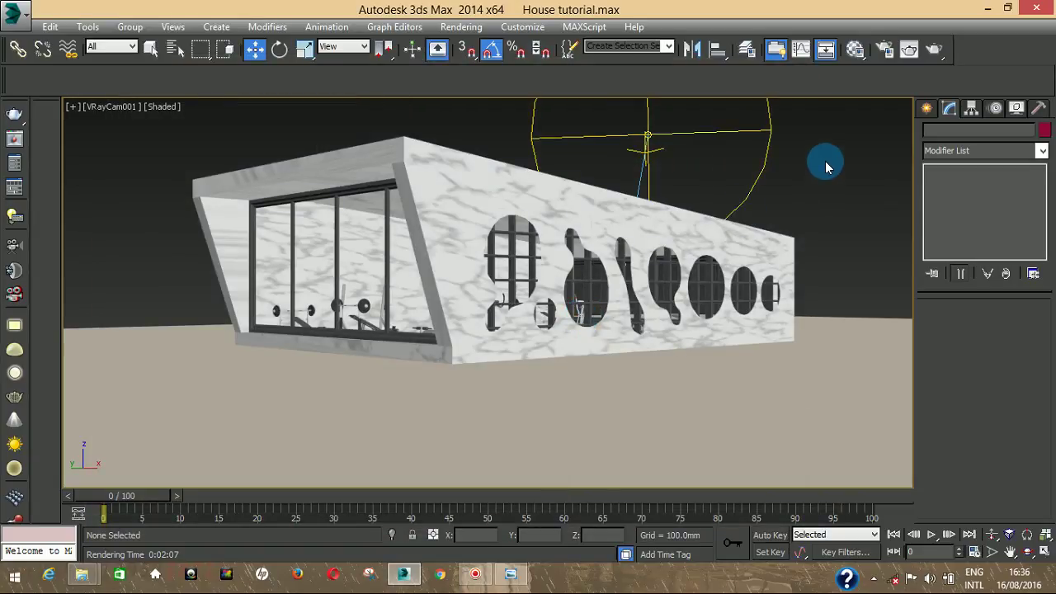
left_click(886, 60)
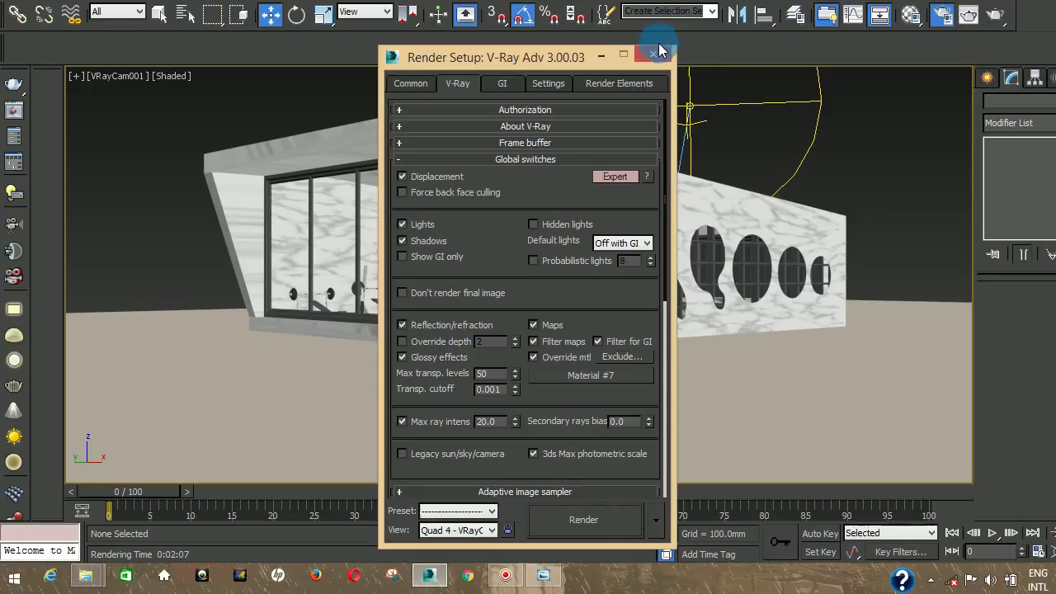
left_click(654, 55)
Select the VRaySun in the camera view and set its intensity multiplier to 0.35
left_click(686, 105)
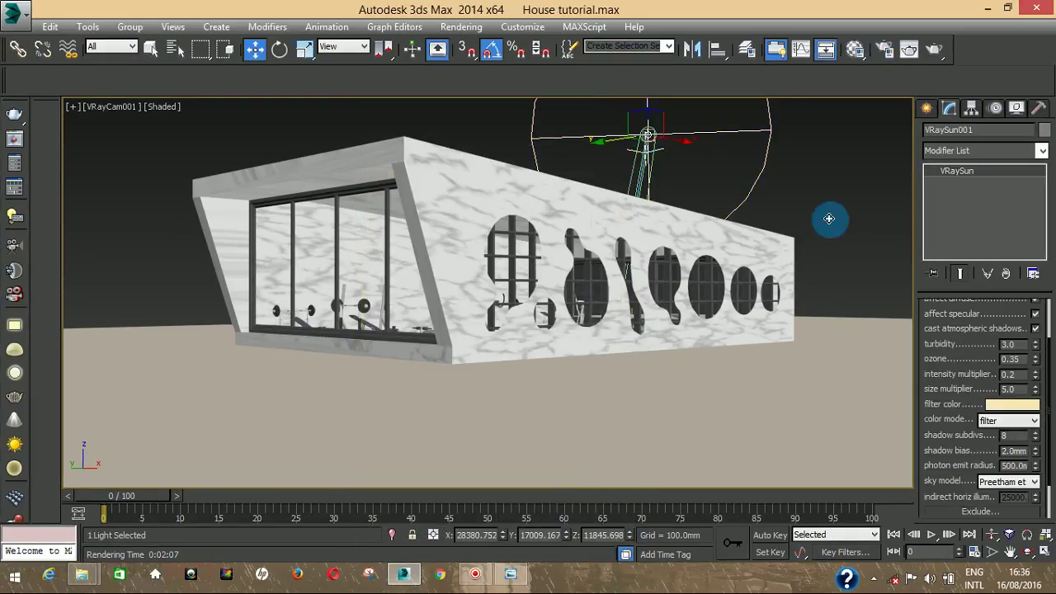
double_click(1020, 374)
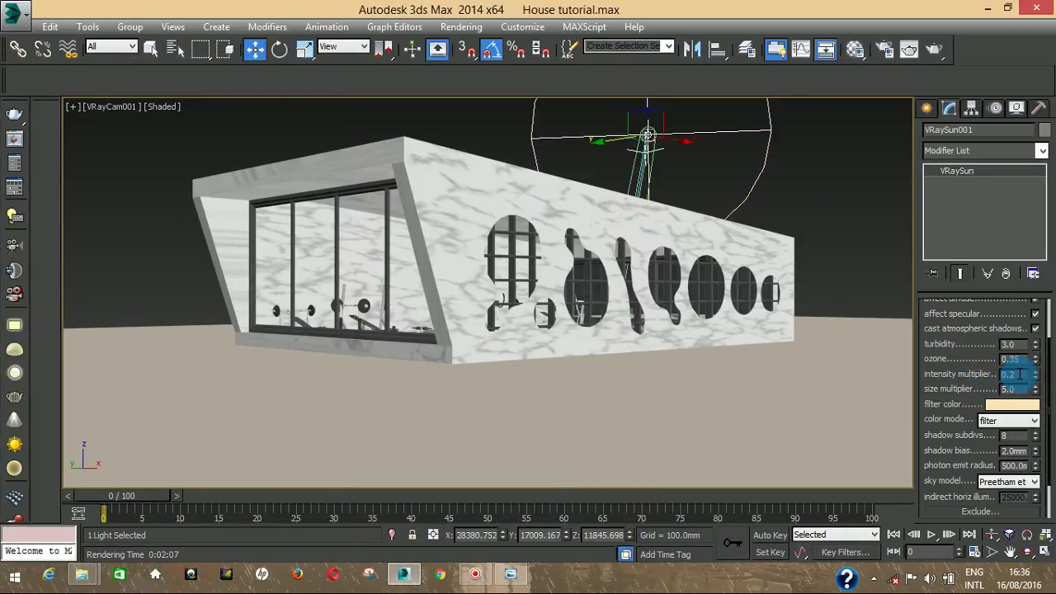
type("0.35")
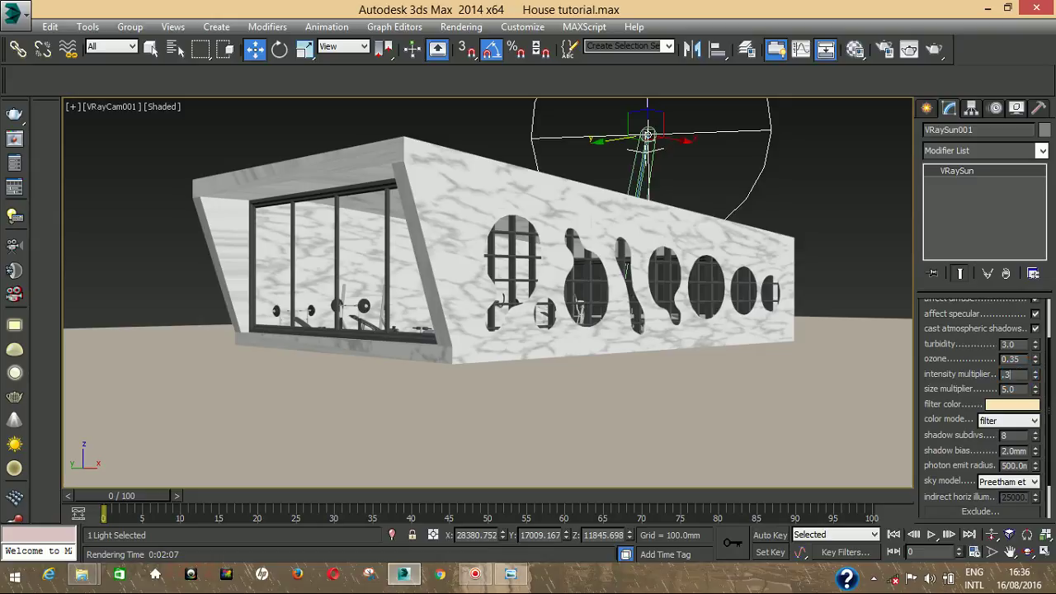
key("Return")
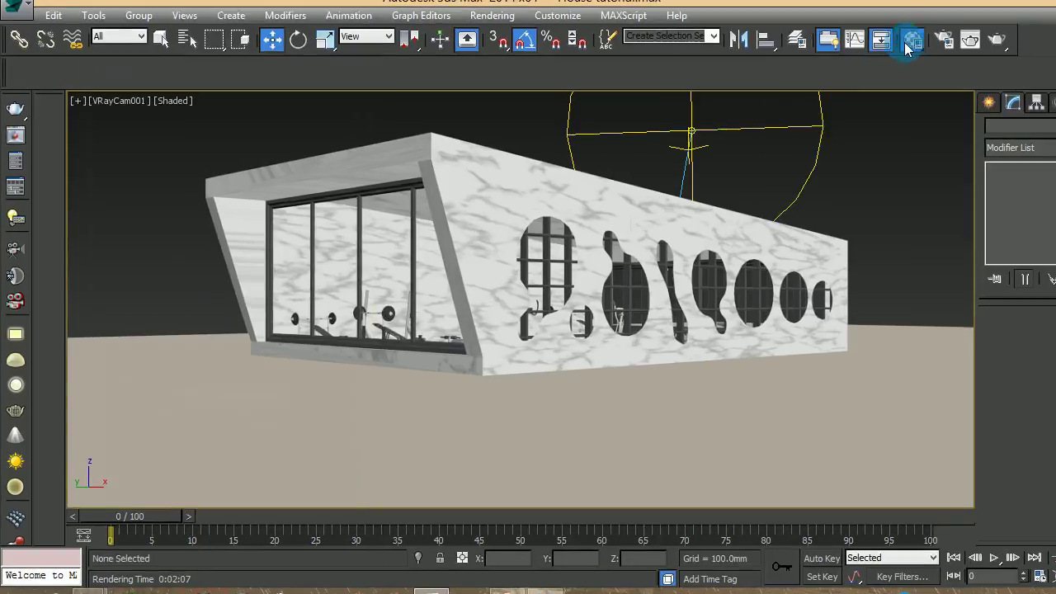
Set the VRayHDRI environment map's overall multiplier to 1.7 and its render multiplier to 8
left_click(855, 48)
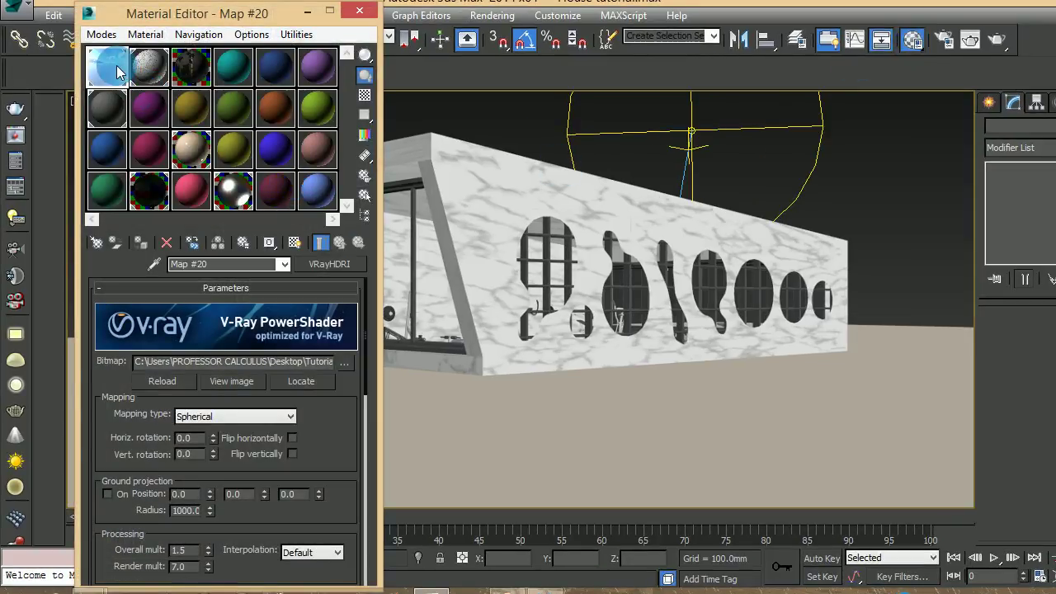
left_click(191, 550)
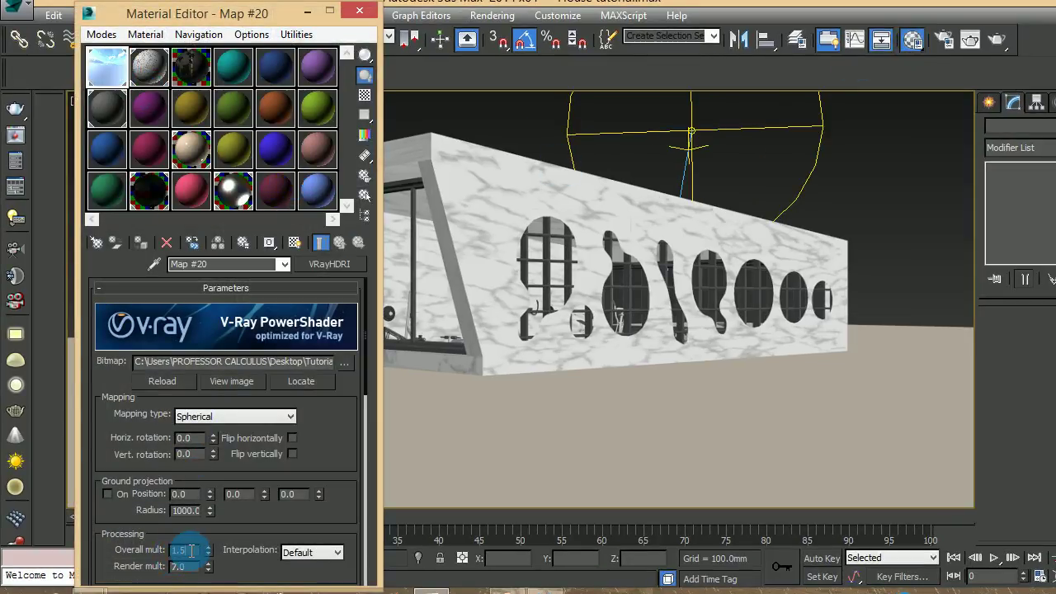
type("1.7")
key("Return")
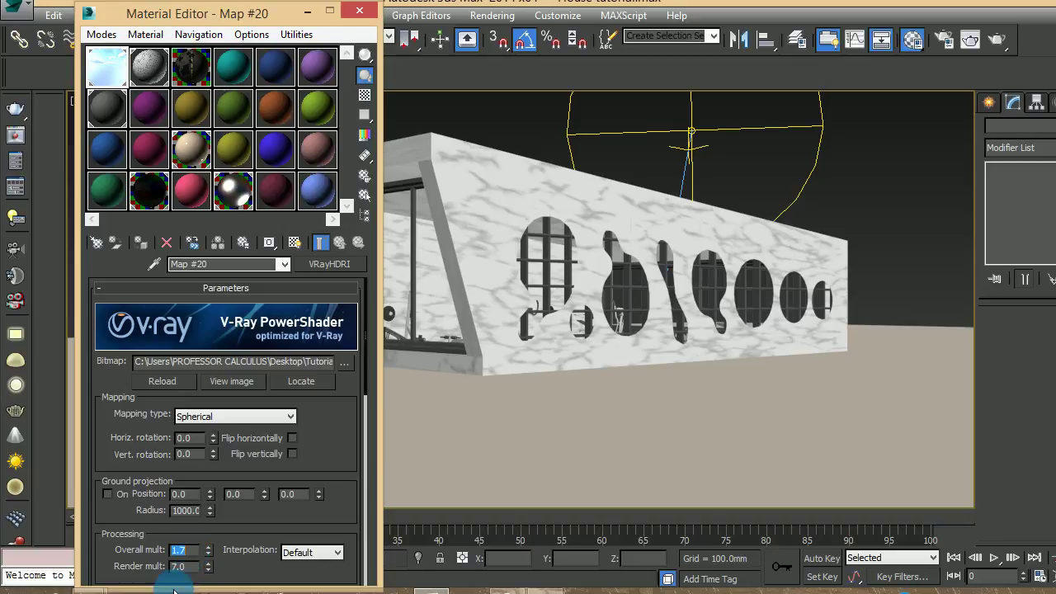
left_click(183, 567)
type("8")
key("Return")
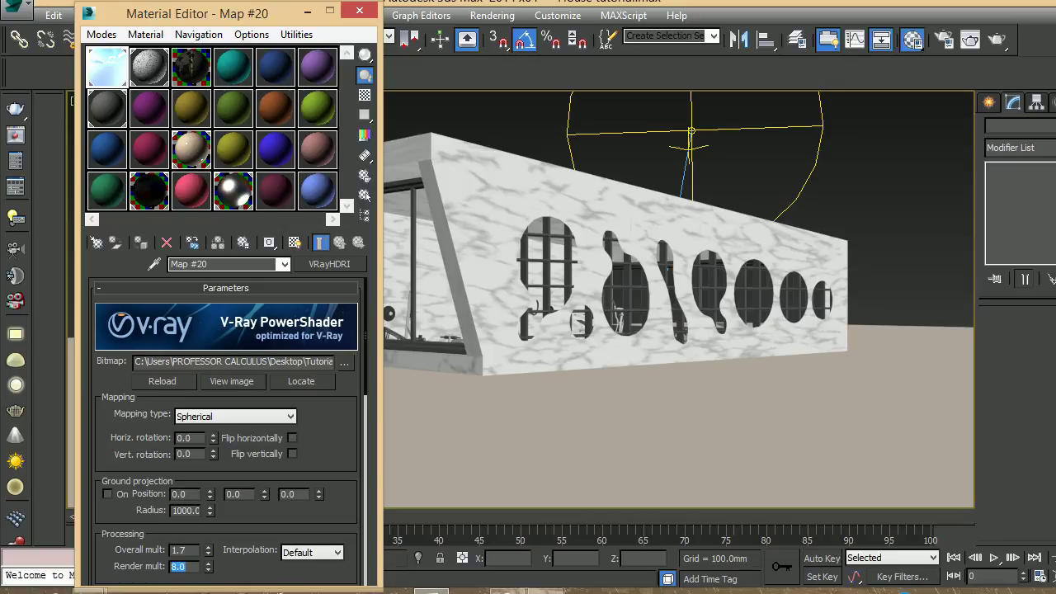
left_click(360, 10)
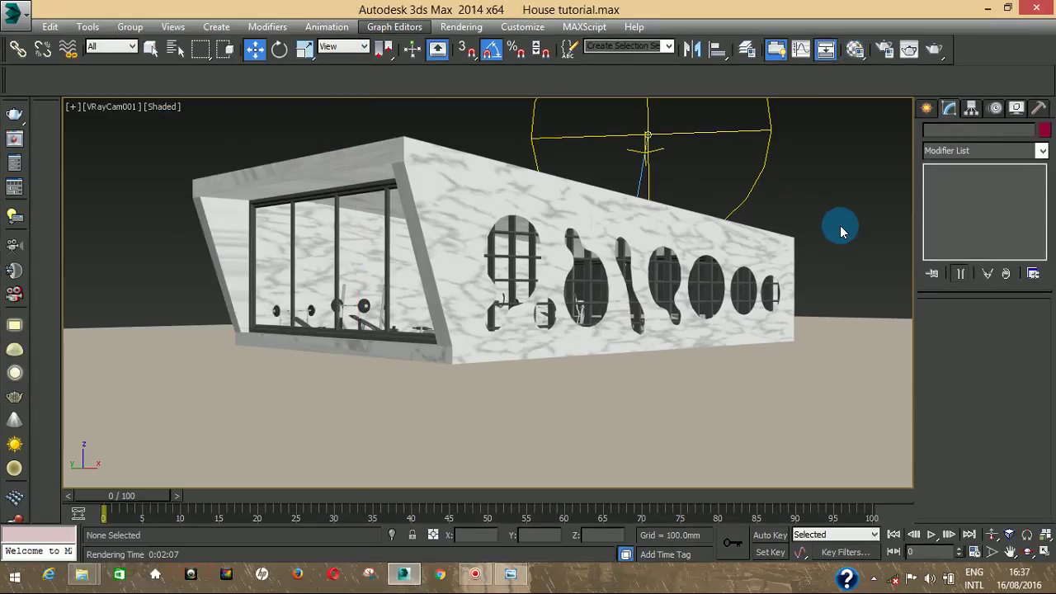
Render the camera view again with the brighter sun and HDRI, and minimize the frame buffer when finished
left_click(933, 49)
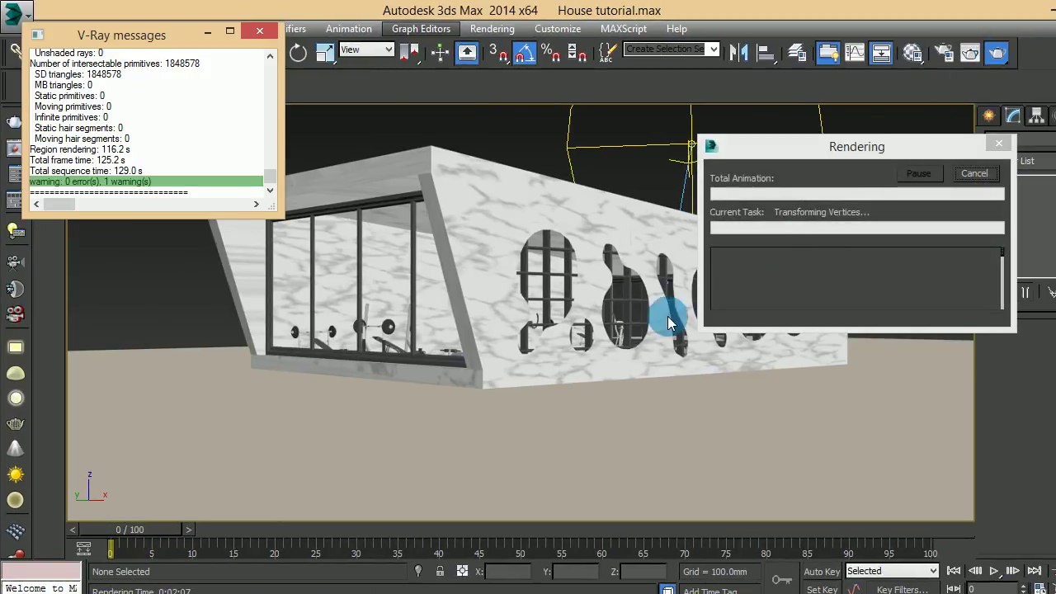
left_click(525, 593)
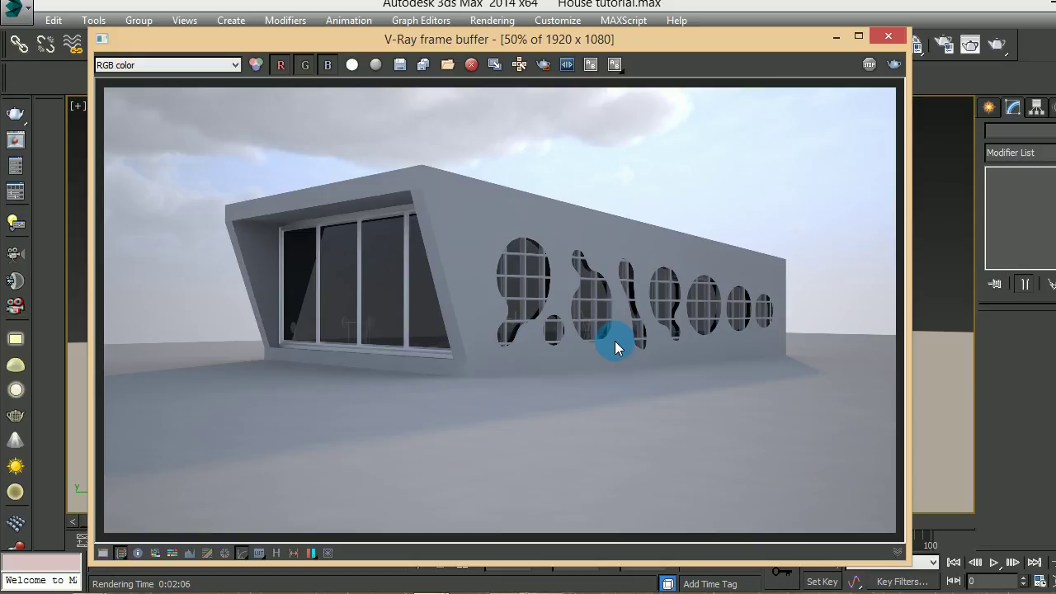
left_click(835, 41)
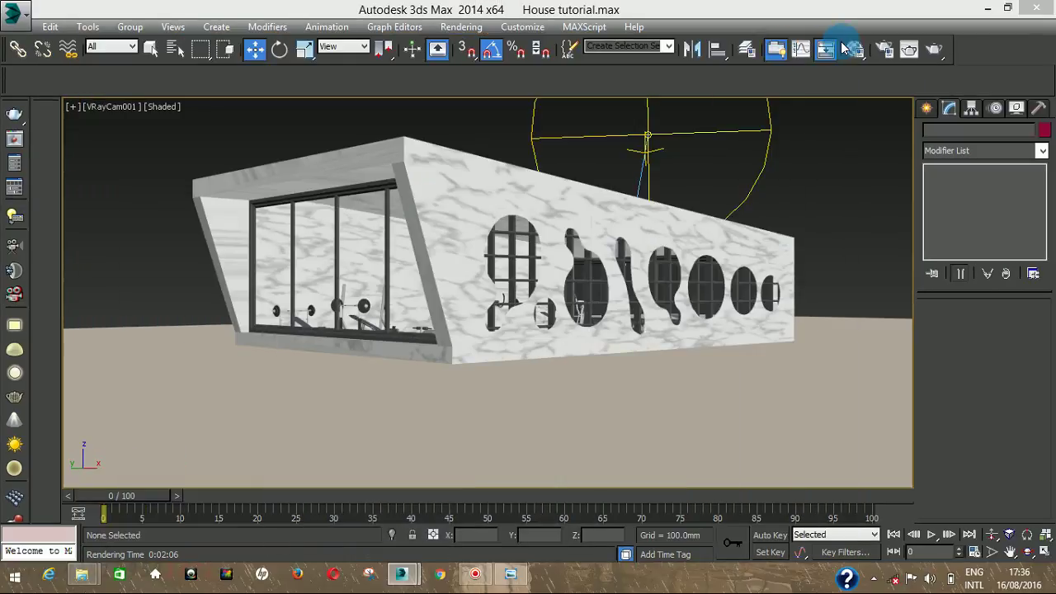
Turn off the material override in the V-Ray global switches and close the render settings
left_click(887, 52)
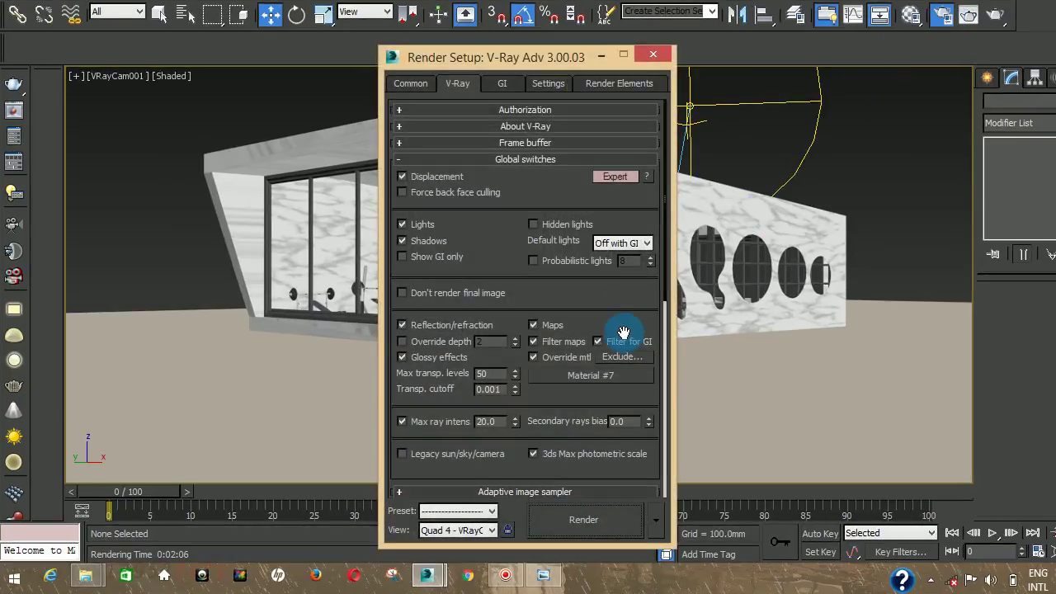
left_click(574, 359)
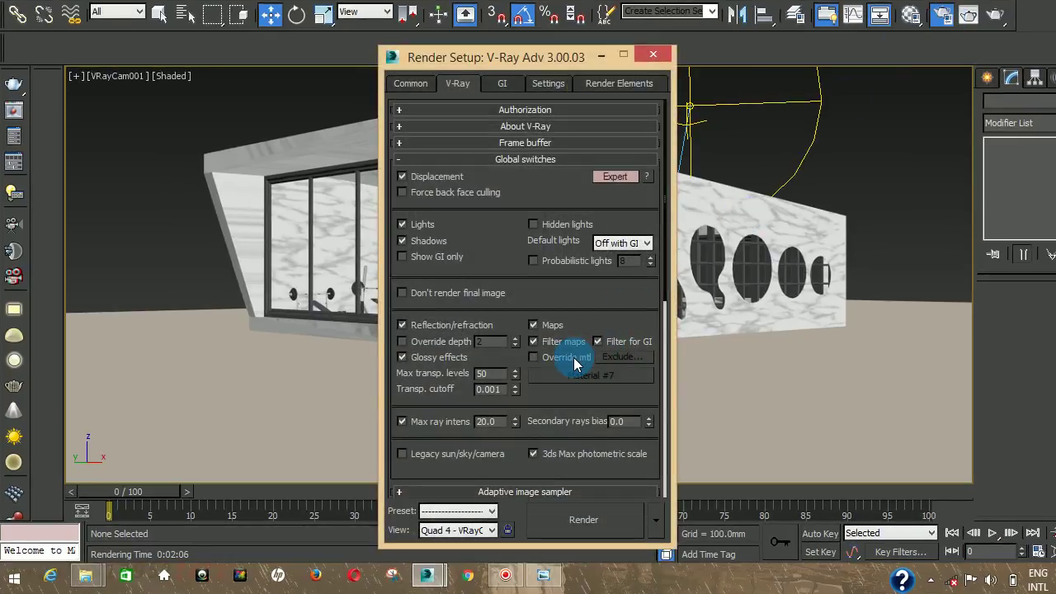
left_click(653, 55)
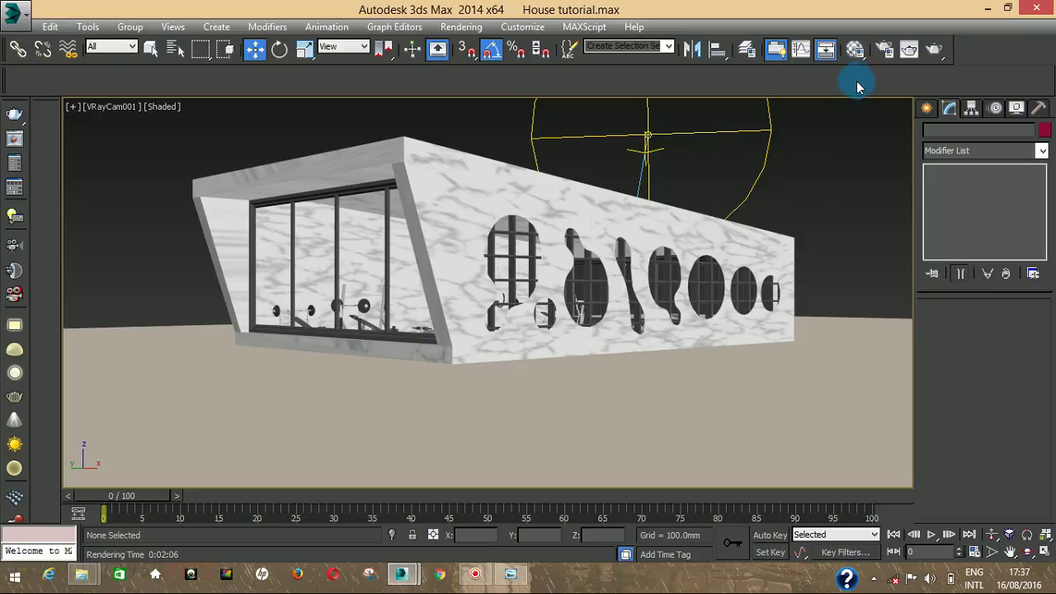
Expand the irradiance map settings under global illumination and look through the available quality presets
left_click(890, 55)
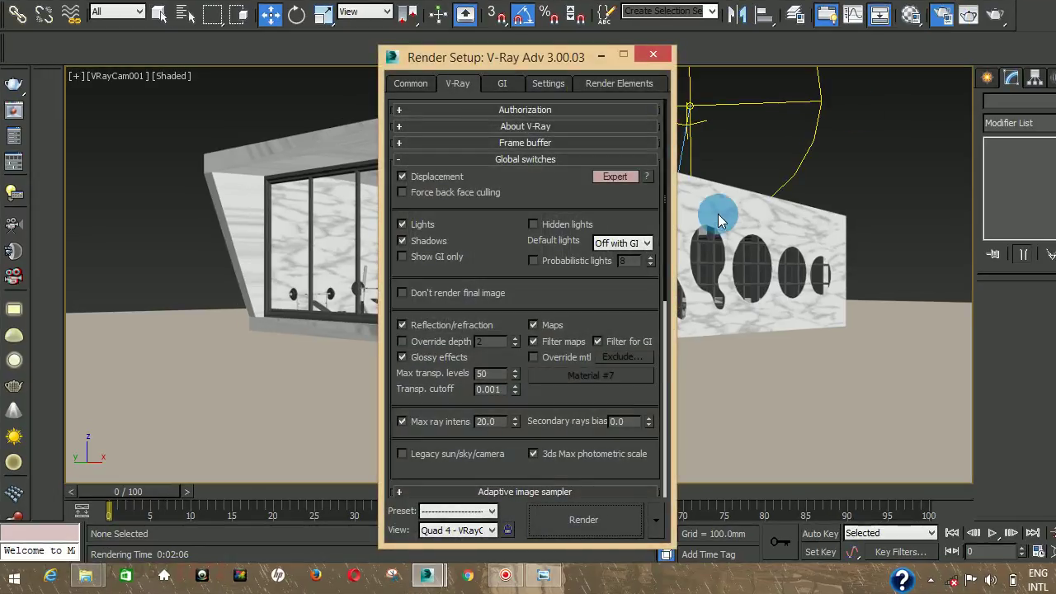
left_click(501, 84)
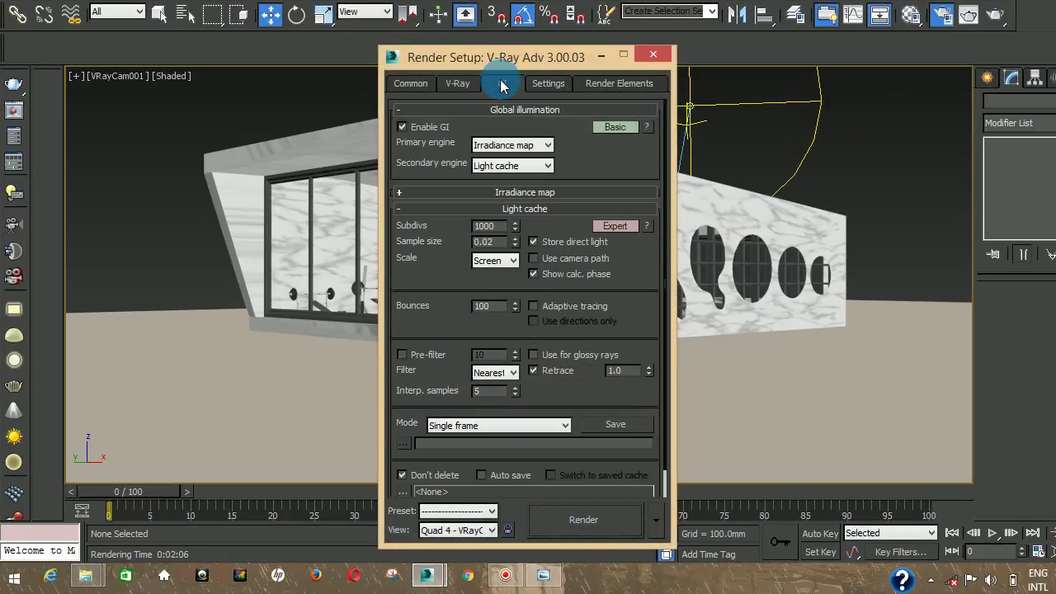
left_click(481, 193)
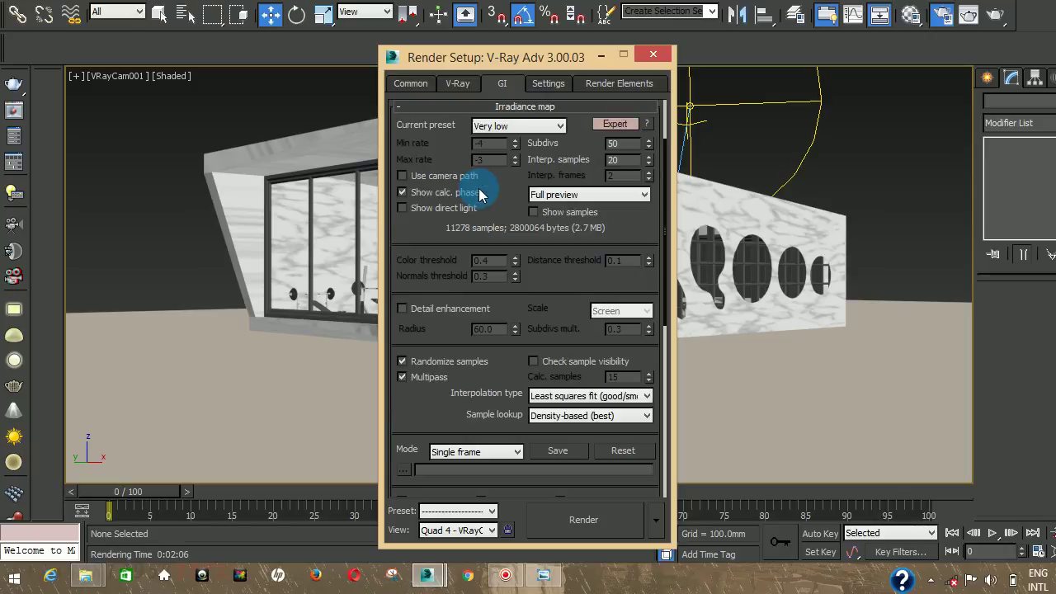
left_click(495, 125)
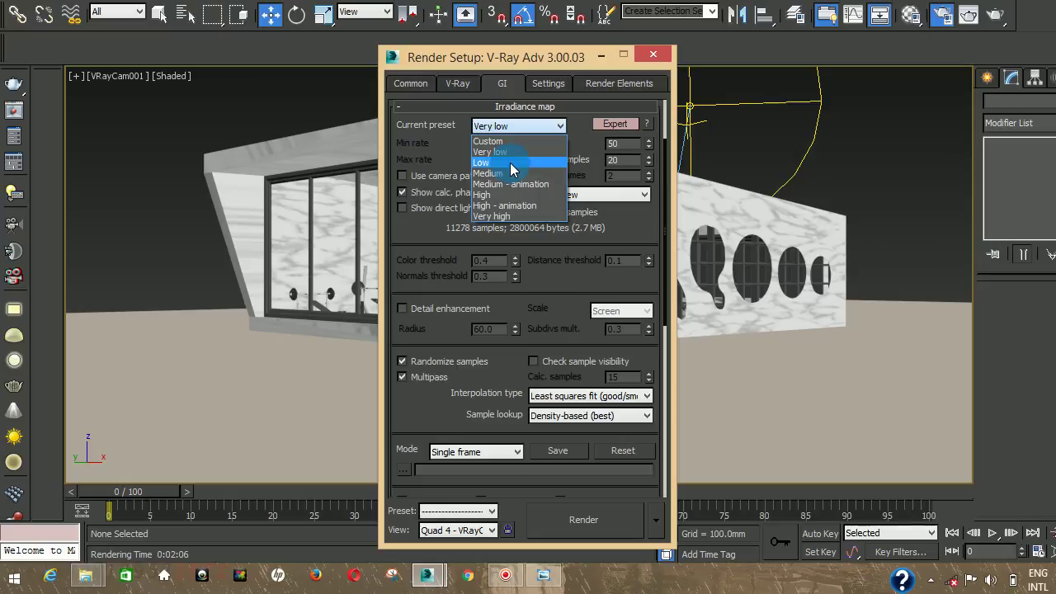
left_click(735, 157)
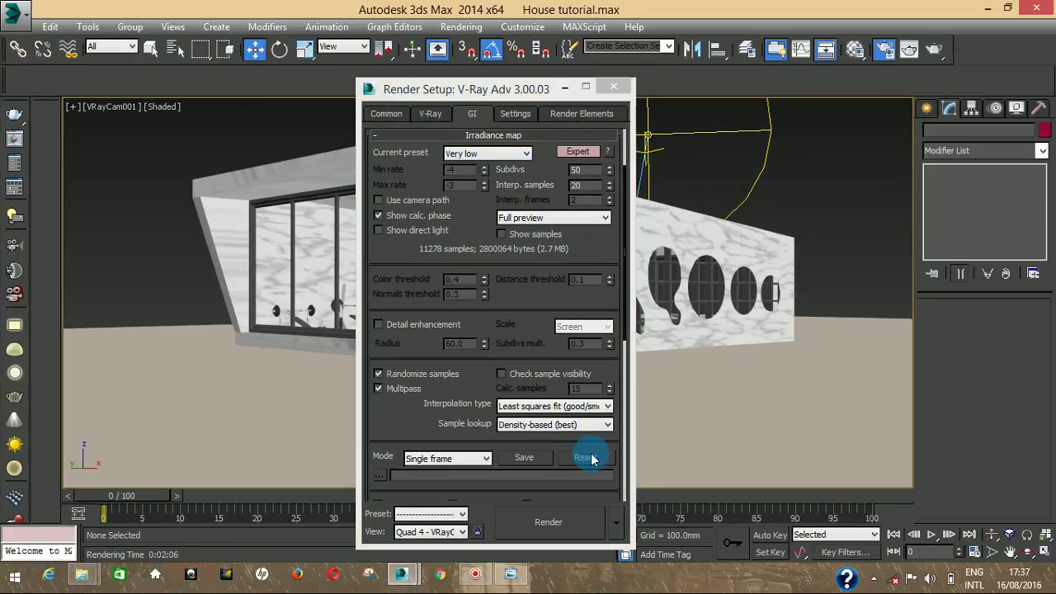
Switch to Windows Photo Viewer to examine the finished house image up close, and return to the 3ds Max scene
left_click(511, 573)
scroll(503, 336, "up", 4)
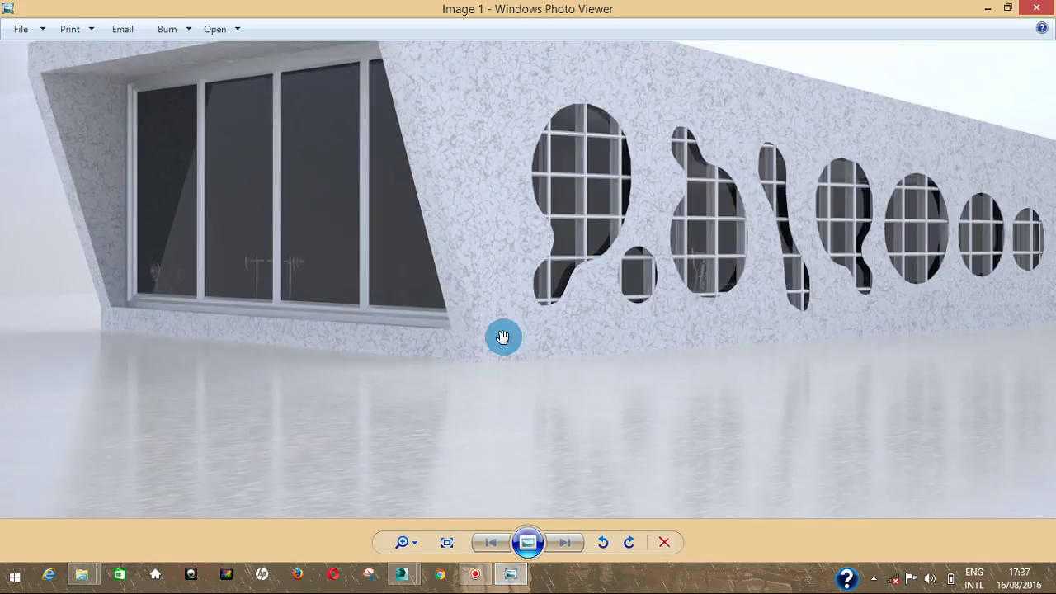
scroll(503, 337, "down", 5)
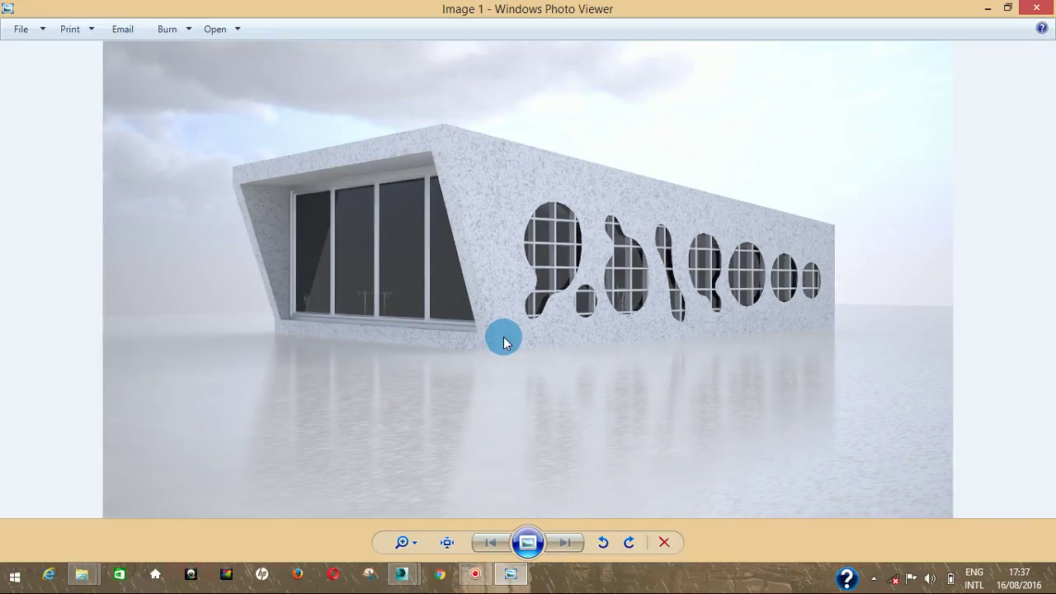
scroll(477, 214, "up", 4)
scroll(477, 213, "down", 2)
scroll(478, 214, "up", 1)
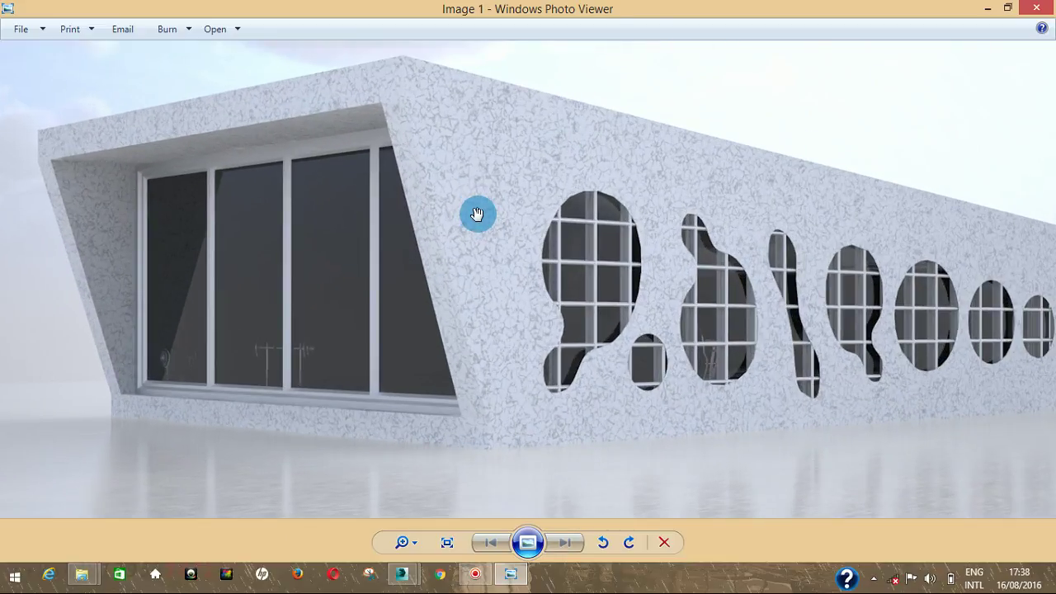
scroll(478, 214, "down", 3)
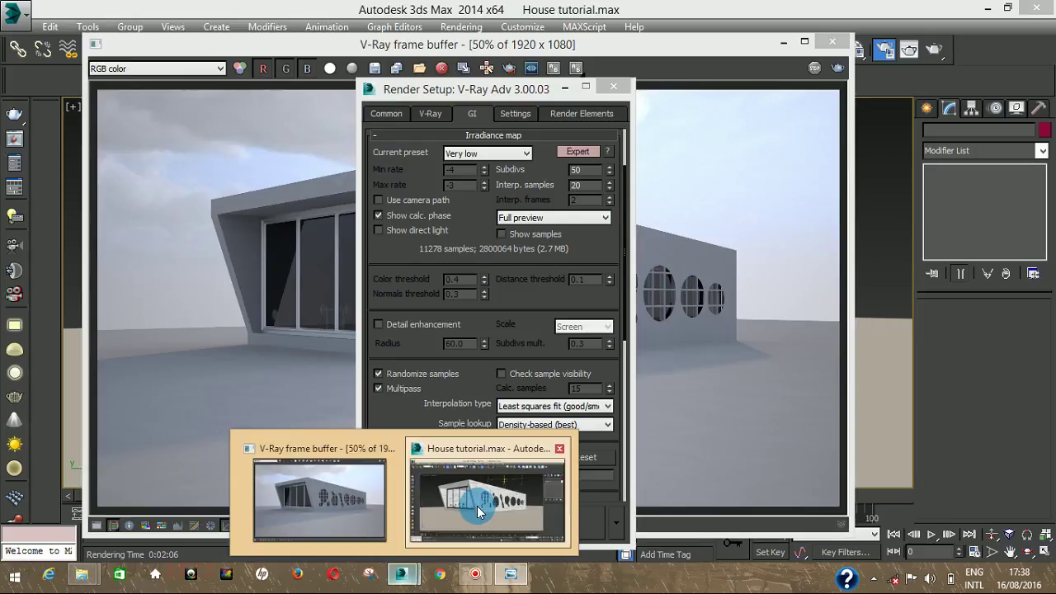
left_click(477, 506)
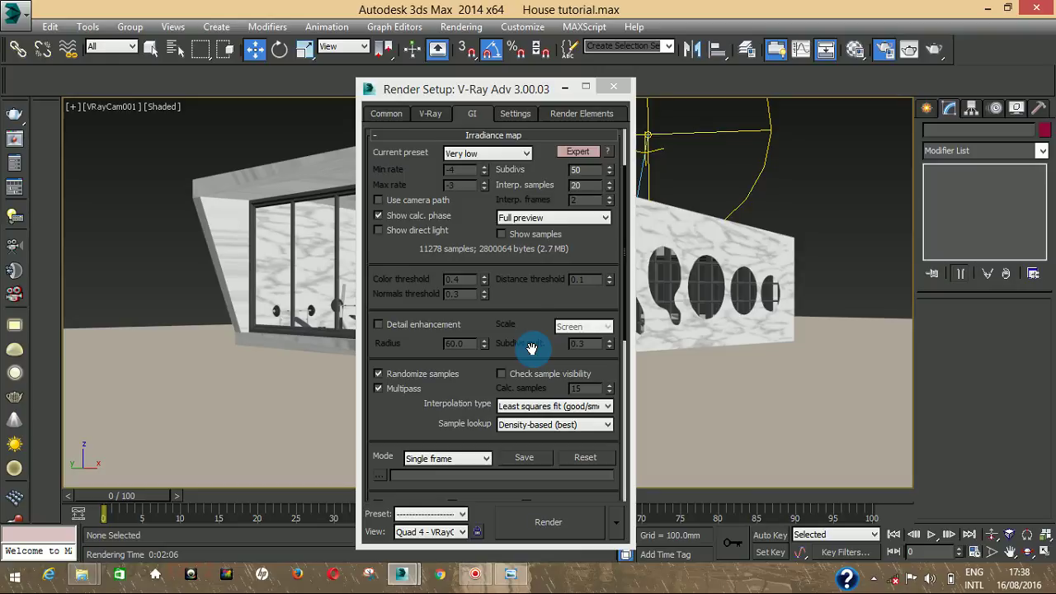
Review the renderer's system, irradiance map, light cache, global switches and image sampler settings
left_click(516, 113)
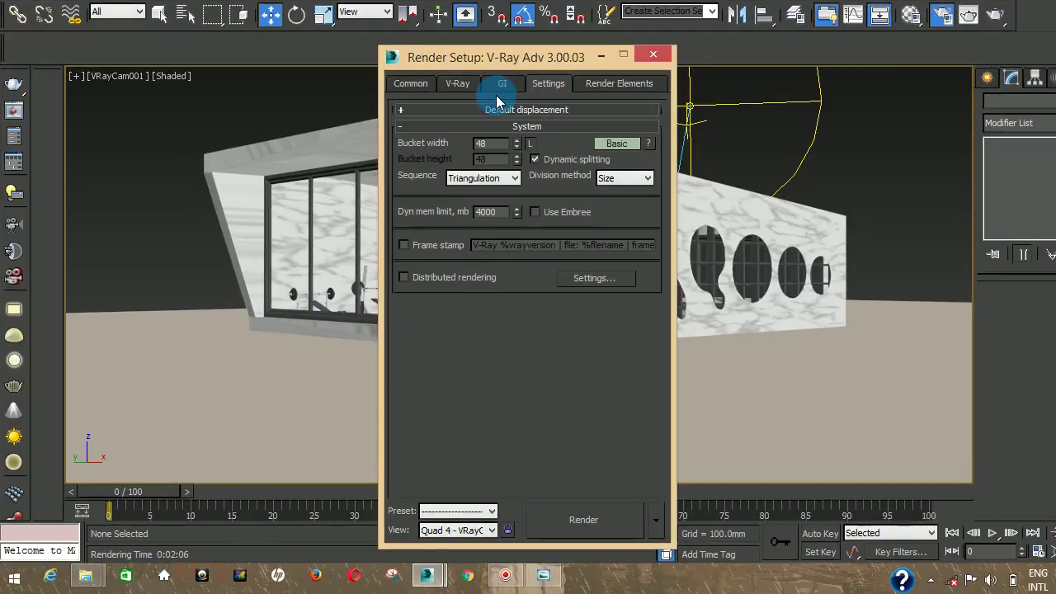
left_click(499, 91)
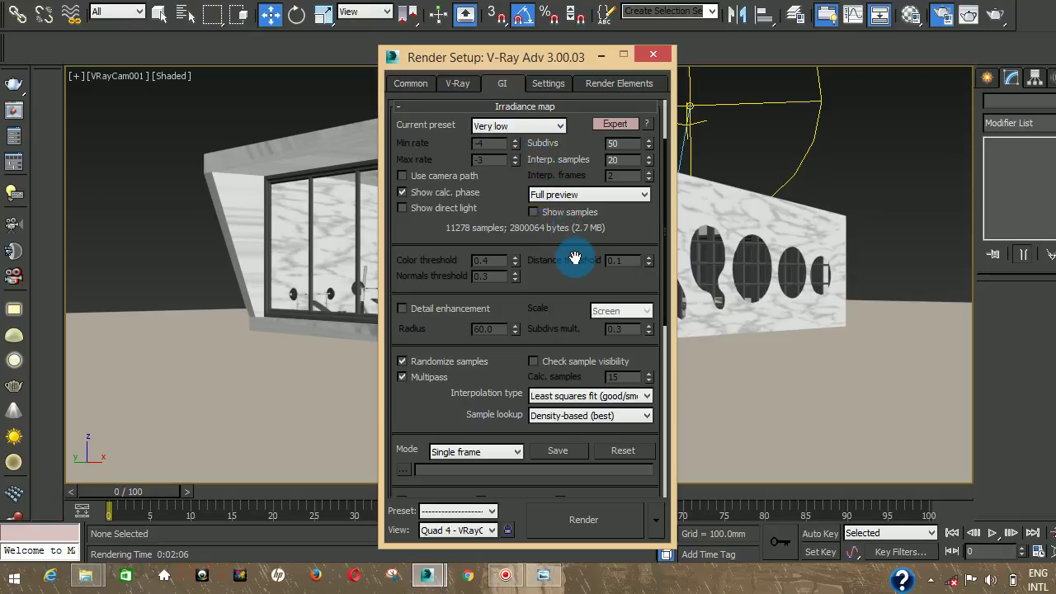
left_click_drag(575, 259, 551, 34)
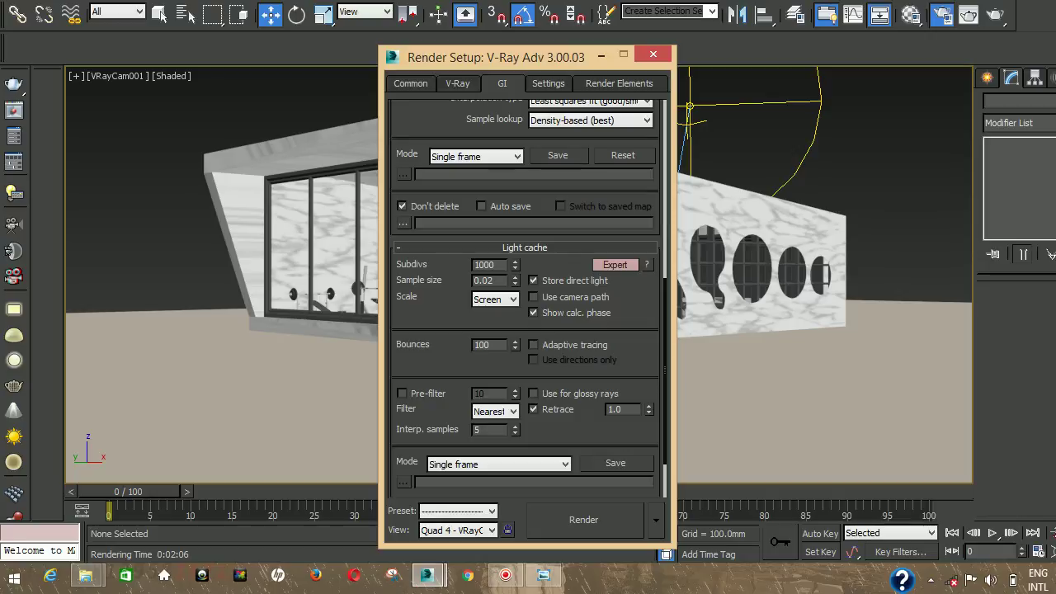
left_click(452, 82)
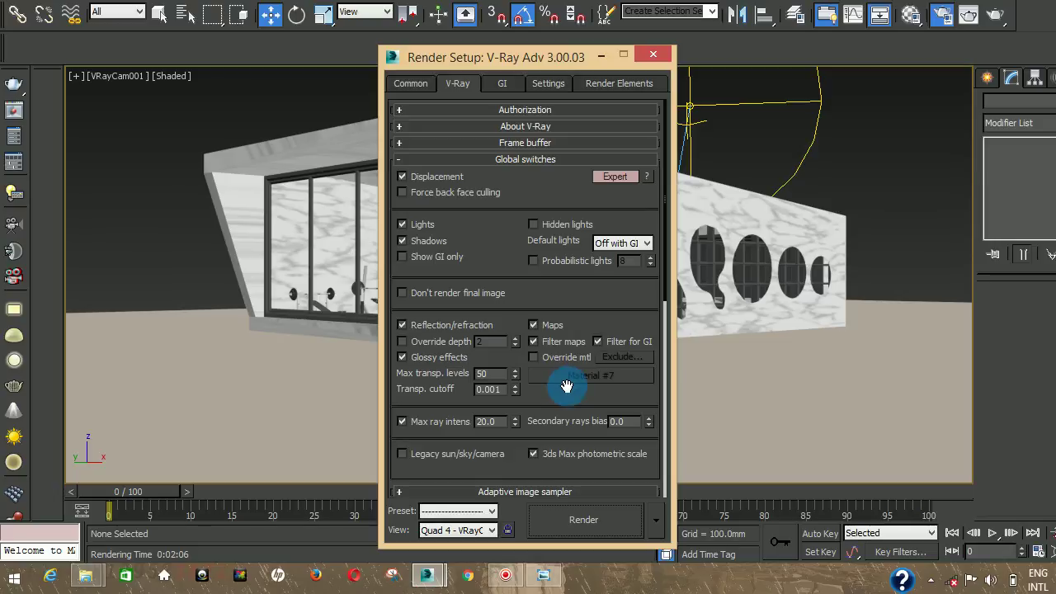
left_click_drag(566, 386, 562, 207)
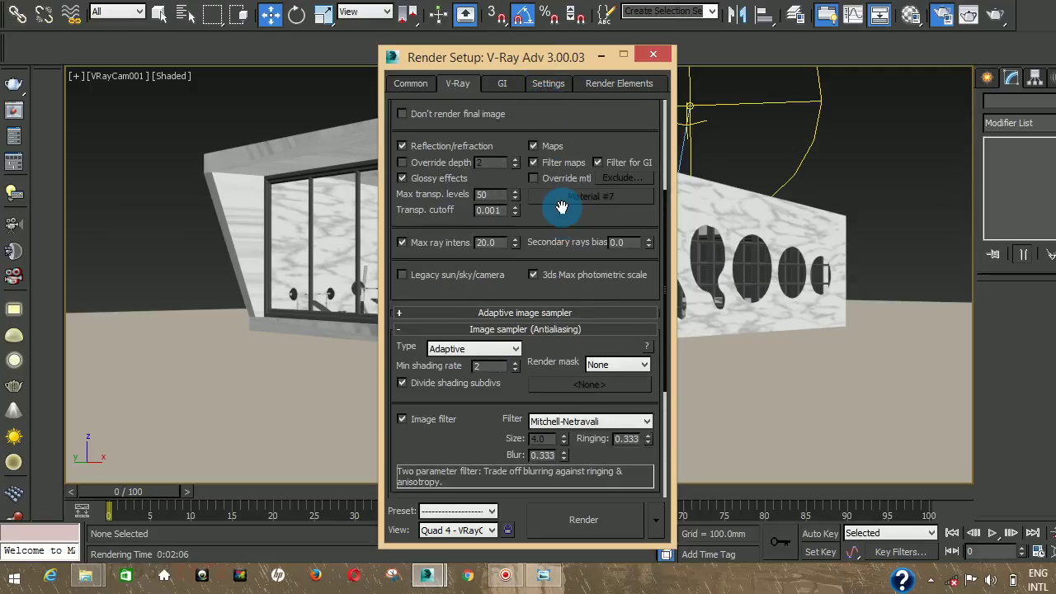
left_click(501, 85)
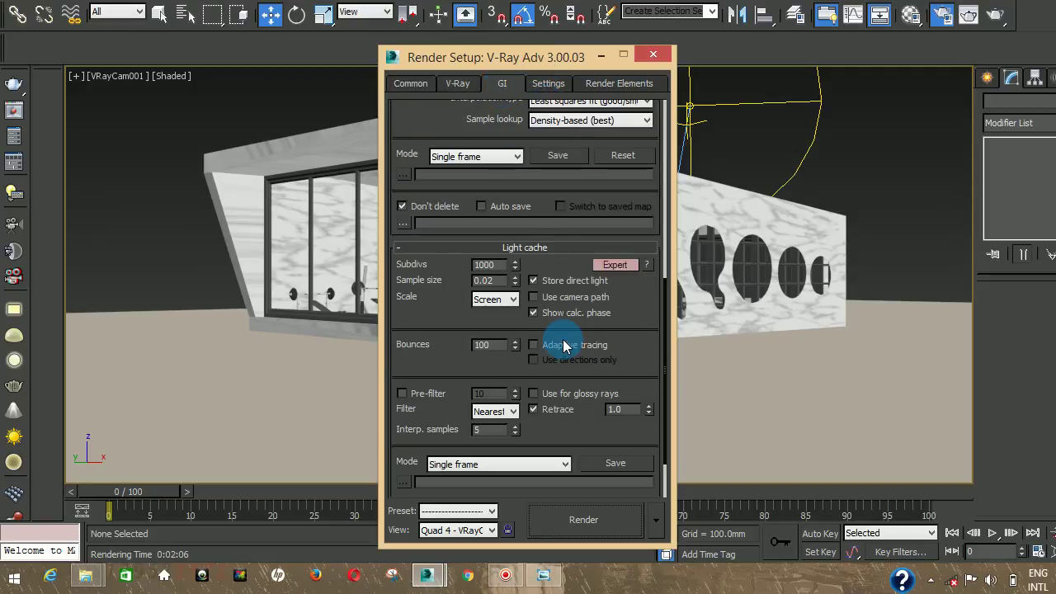
left_click_drag(621, 328, 598, 290)
Show the expert options of the global illumination settings and enable ambient occlusion
left_click_drag(476, 169, 518, 410)
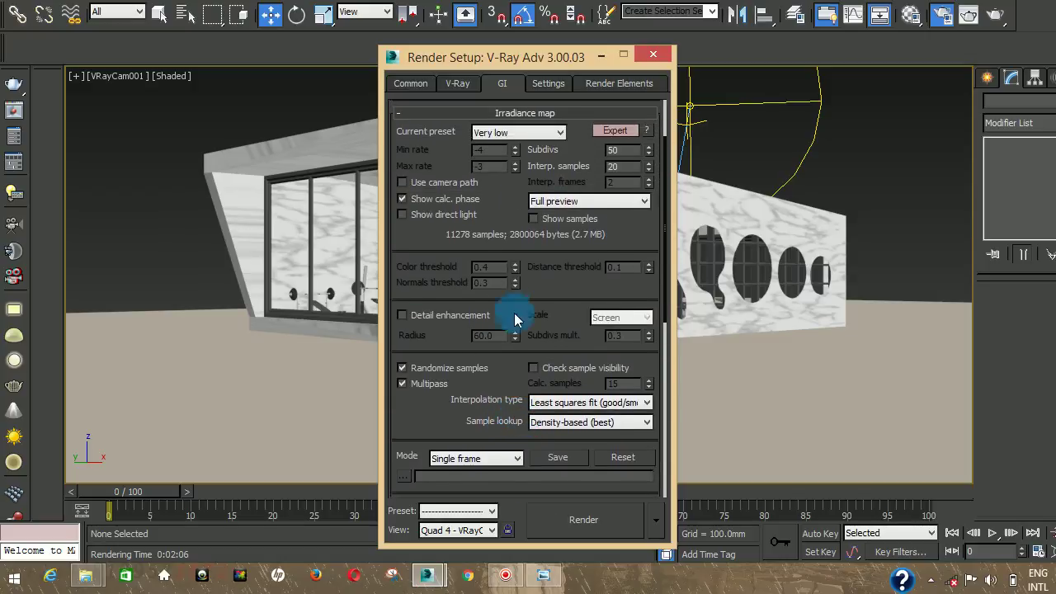
scroll(508, 301, "up", 3)
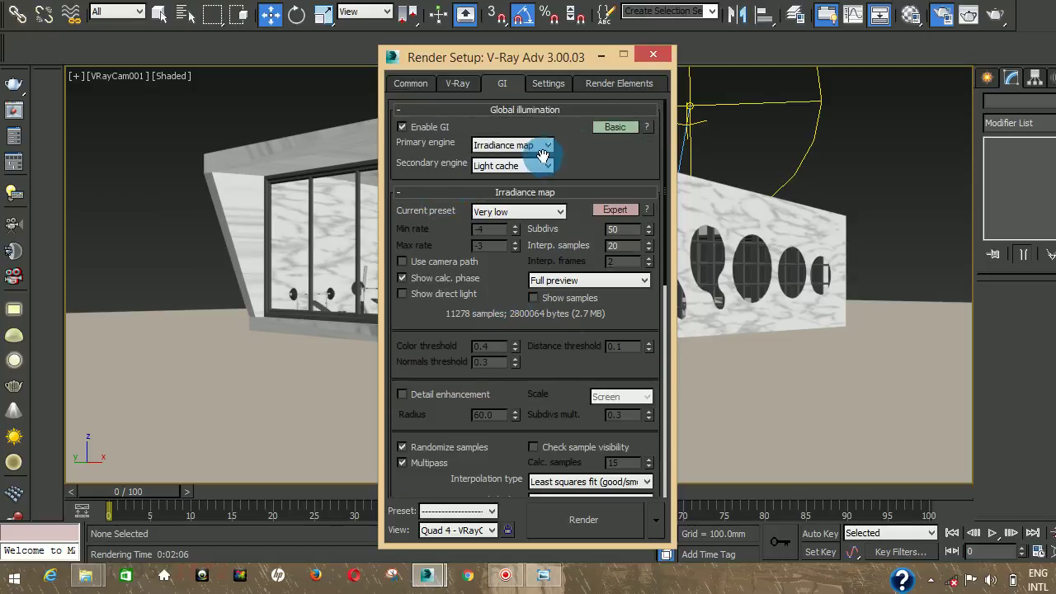
left_click(615, 128)
left_click(615, 127)
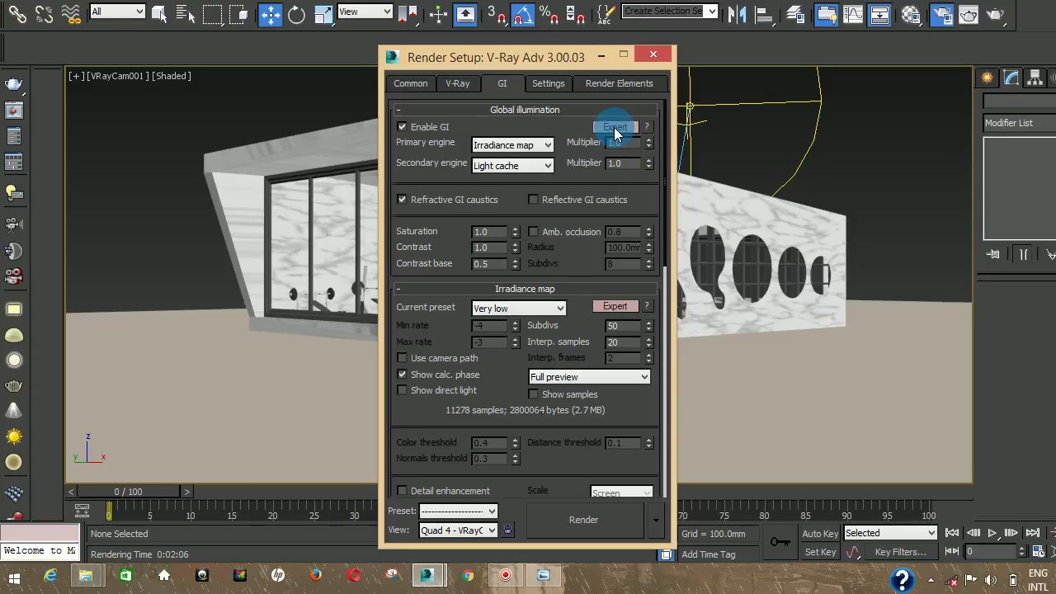
left_click(534, 232)
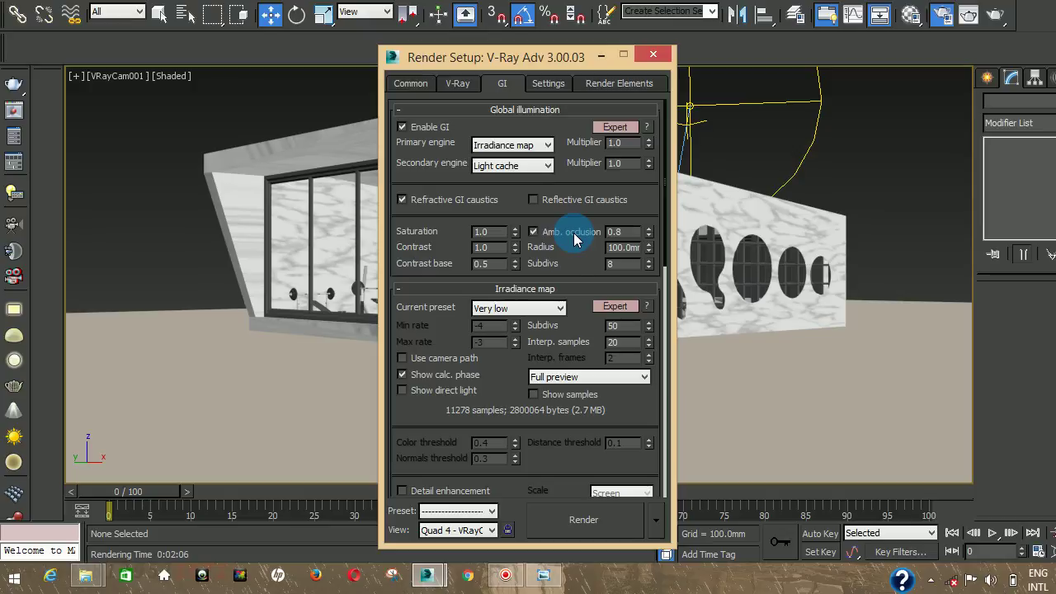
Examine the wall shading of the finished image in Windows Photo Viewer, and close the render settings back in 3ds Max
left_click(542, 577)
scroll(426, 205, "up", 3)
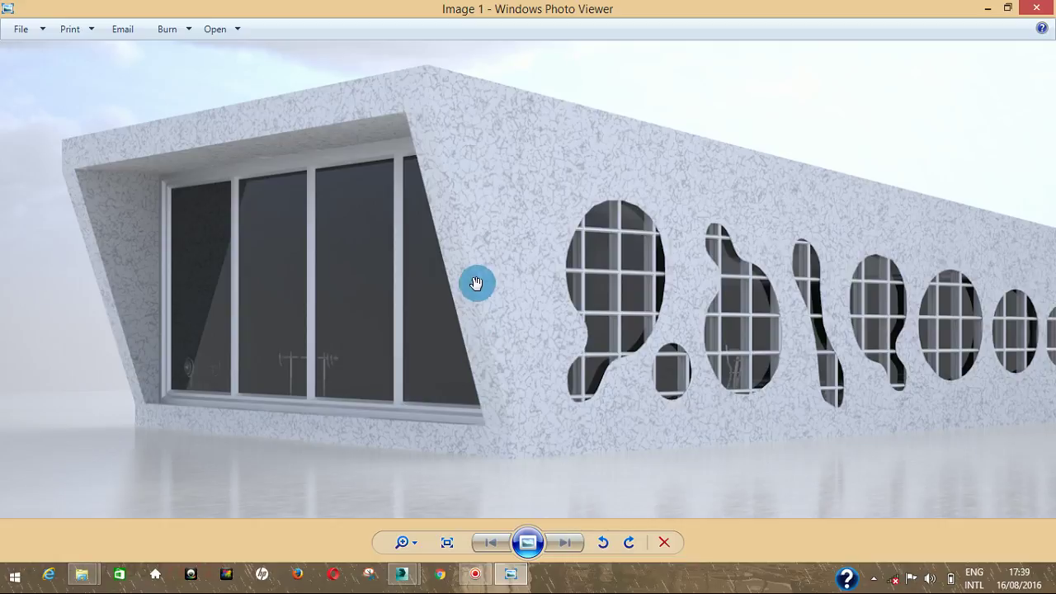
scroll(459, 241, "down", 2)
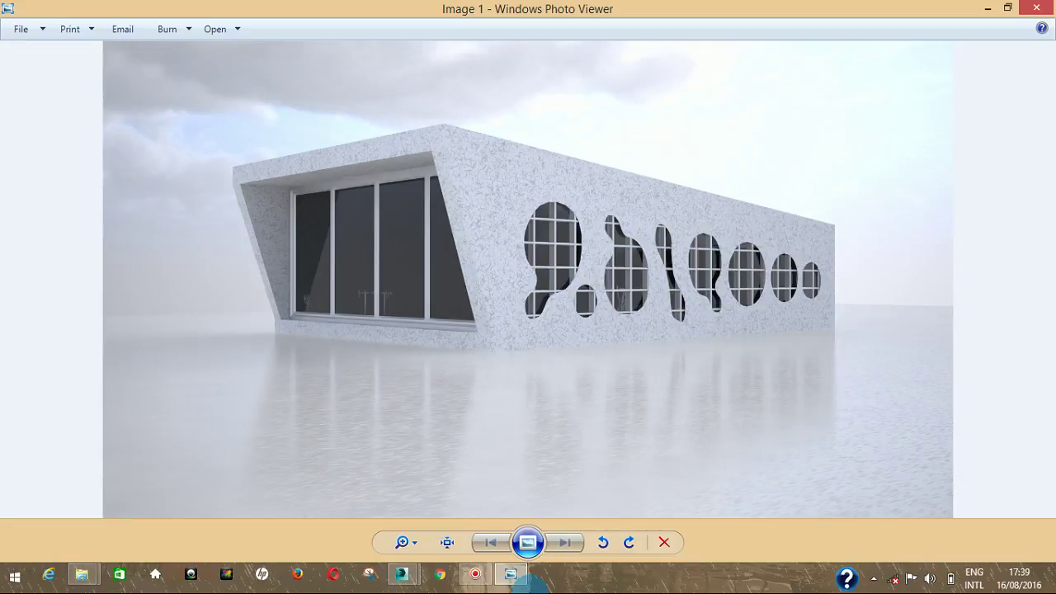
mouse_move(404, 574)
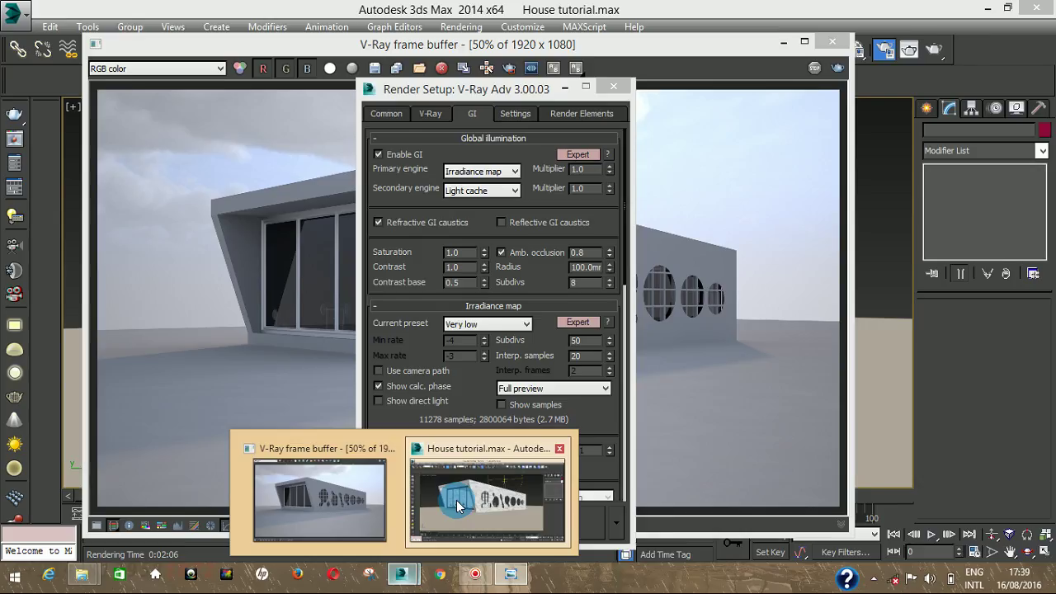
left_click(438, 534)
left_click(623, 231)
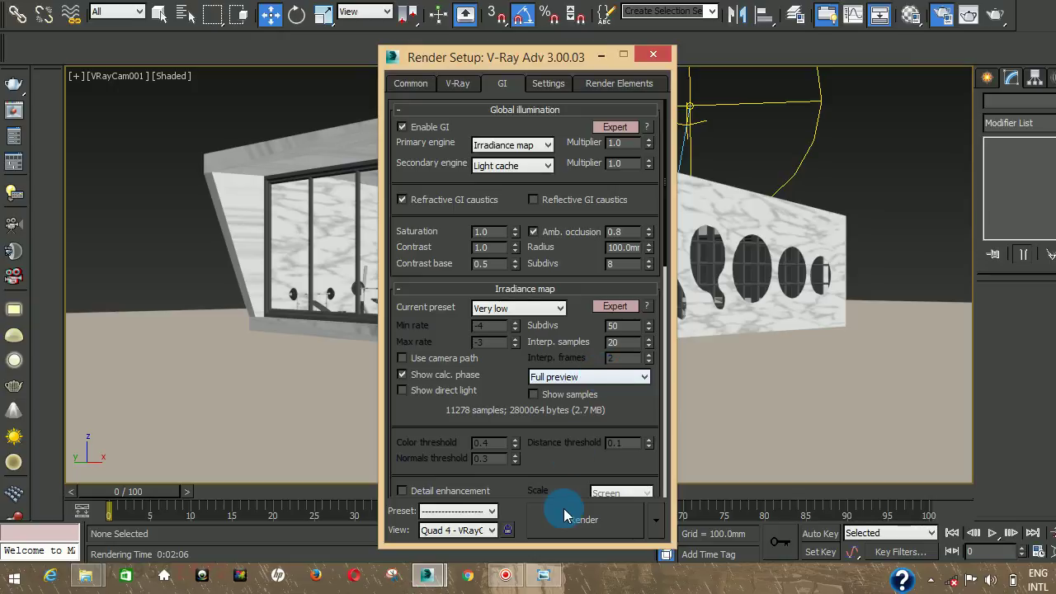
left_click(652, 59)
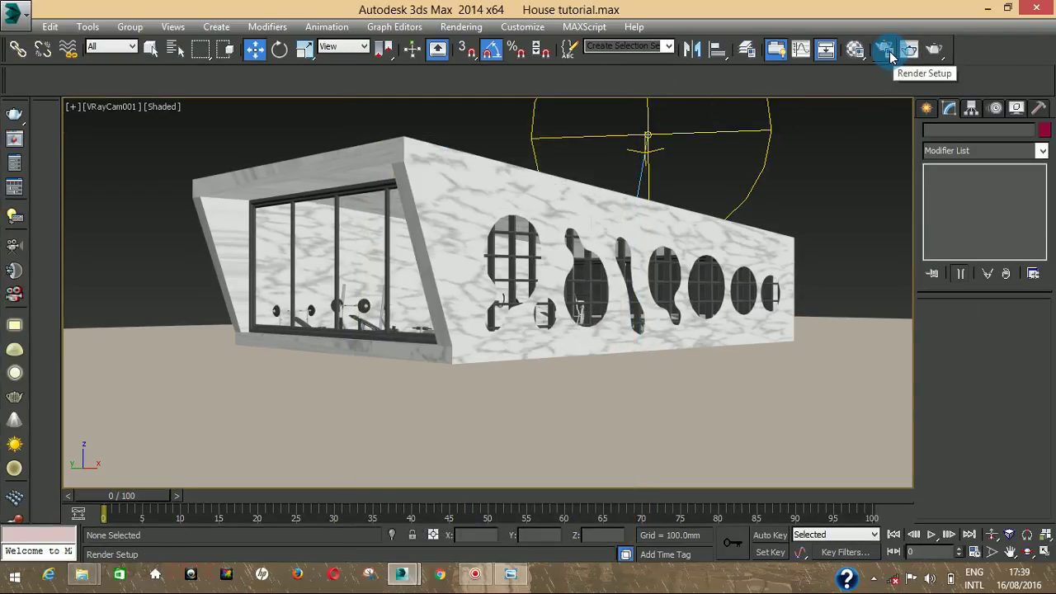
Define a narrow render region in the camera view covering the house's front corner and adjoining glazing
left_click(907, 51)
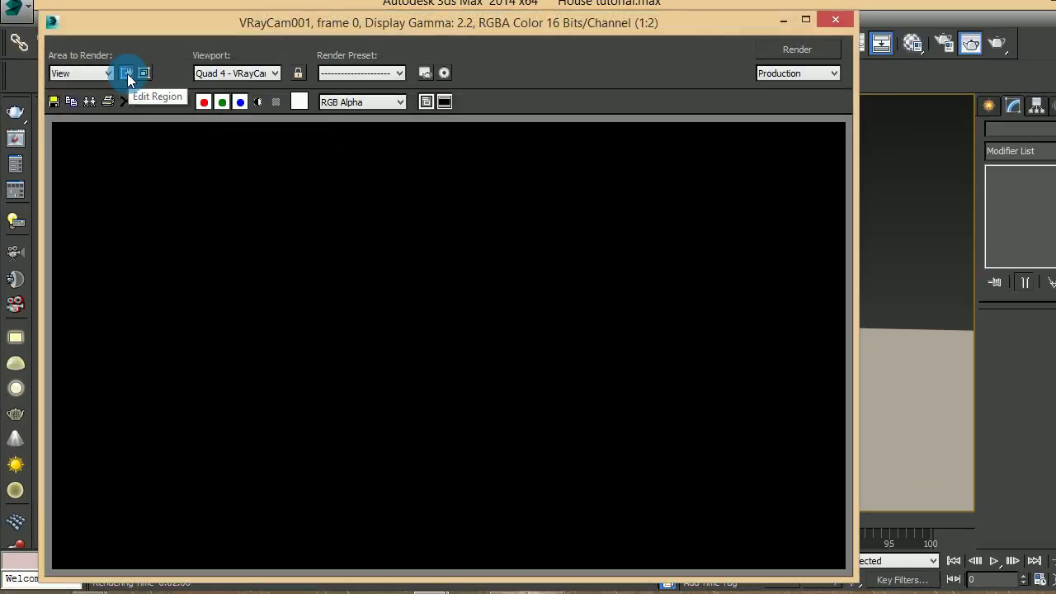
left_click(128, 73)
left_click(778, 32)
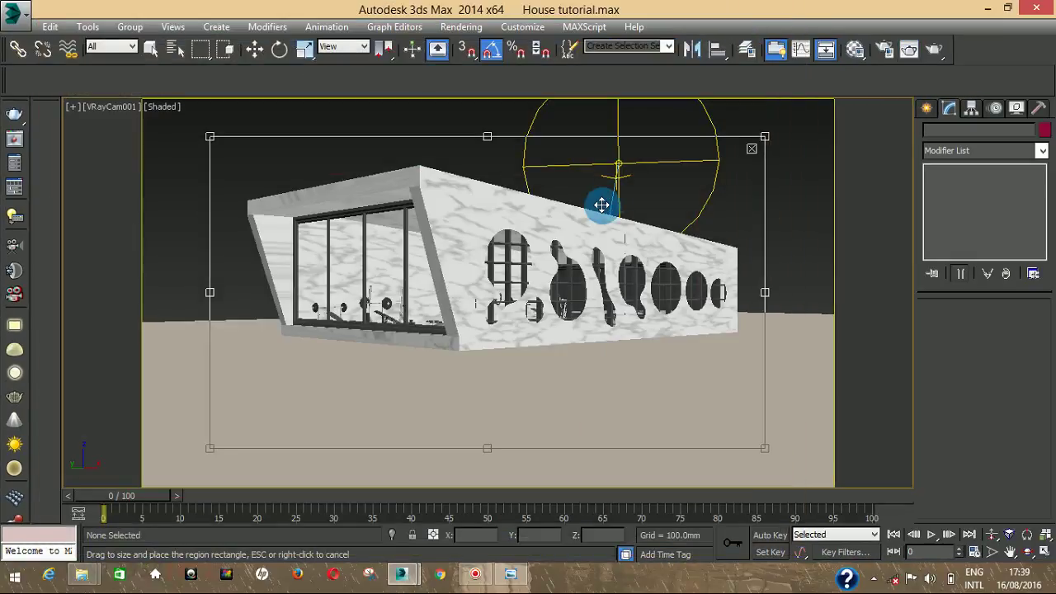
left_click_drag(764, 137, 321, 193)
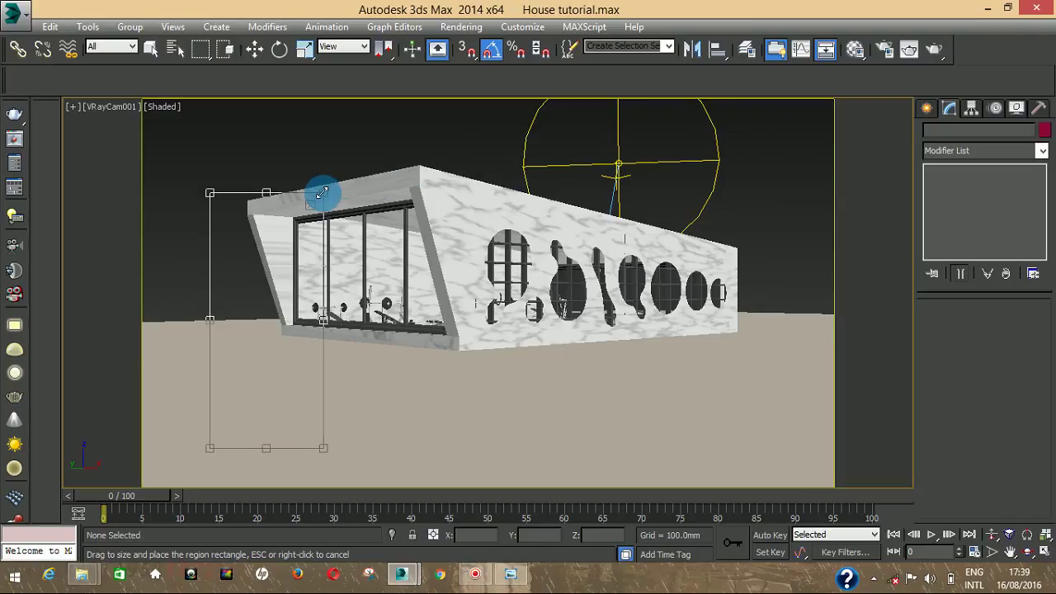
left_click_drag(297, 250, 463, 184)
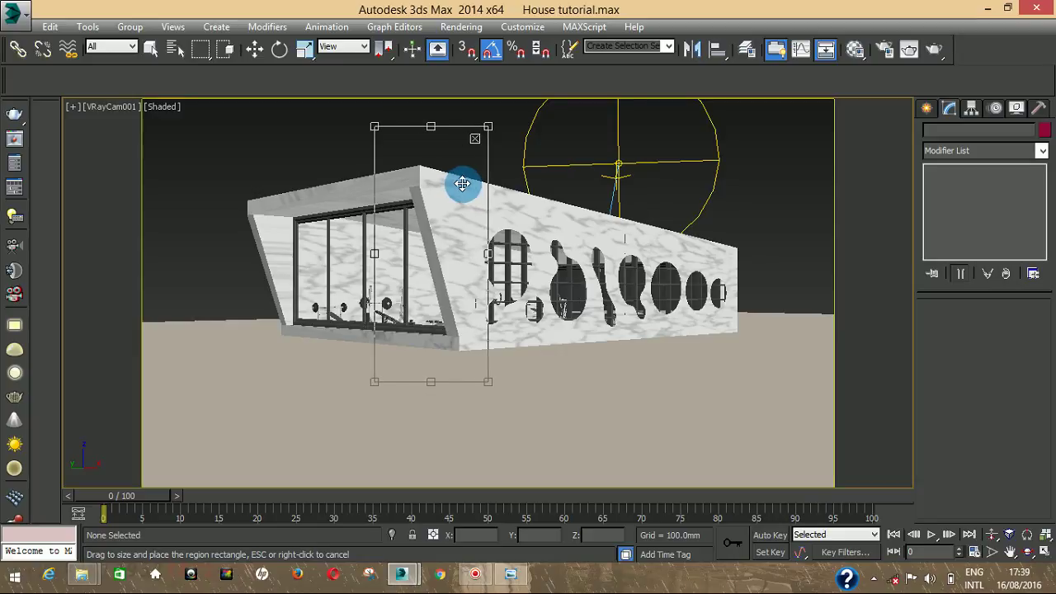
Render the corner region with the real materials and inspect it in the V-Ray frame buffer
left_click(932, 51)
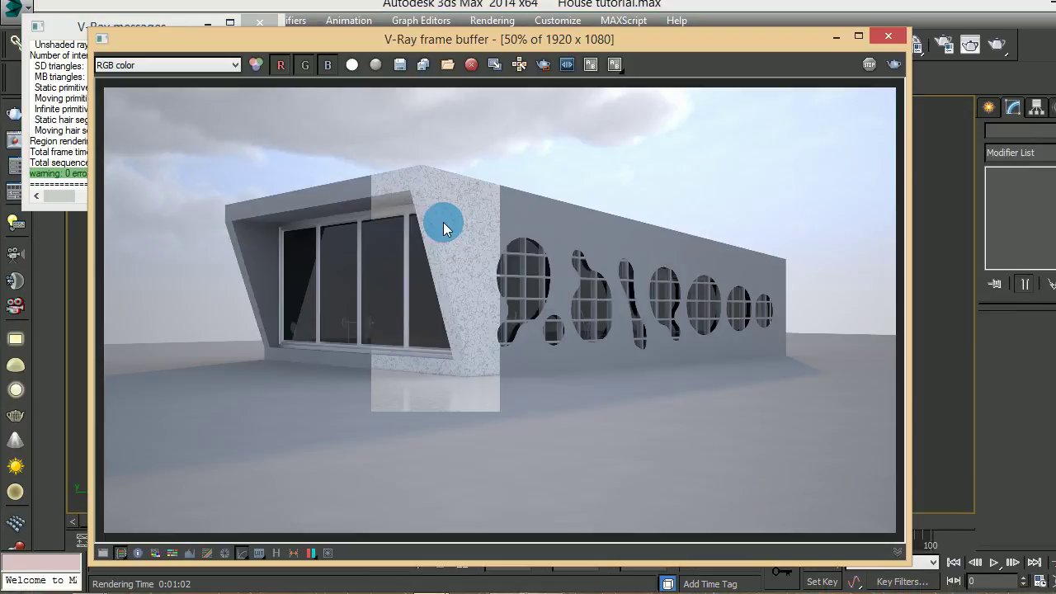
scroll(443, 222, "up", 3)
scroll(443, 222, "down", 3)
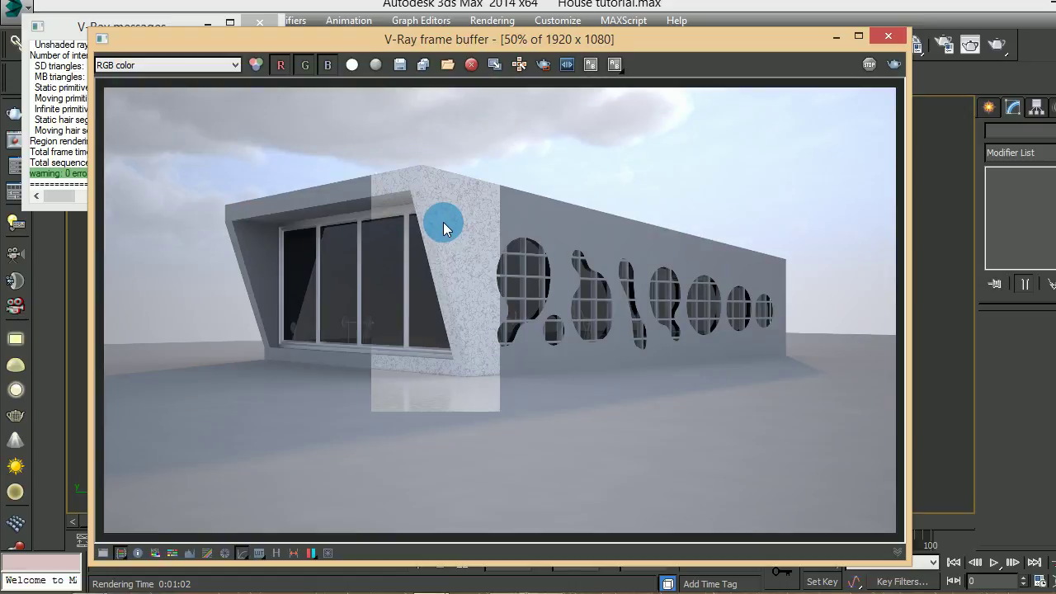